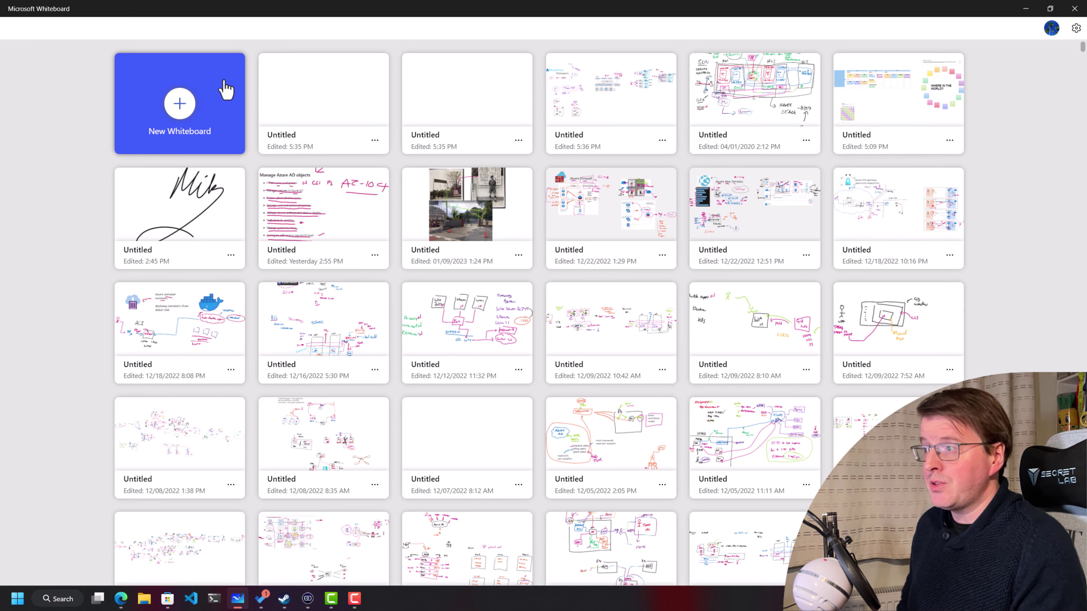
# Step: Create a new whiteboard and handwrite "CTL-460 USB" on it with the black pen
pyautogui.click(226, 89)
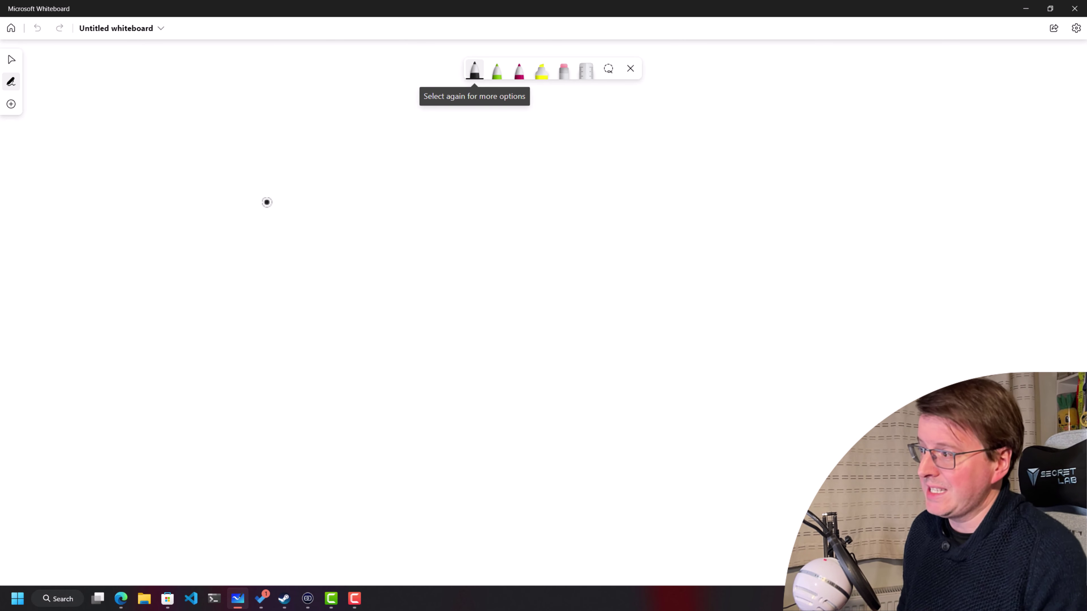
pyautogui.moveTo(279, 197); pyautogui.dragTo(280, 221)
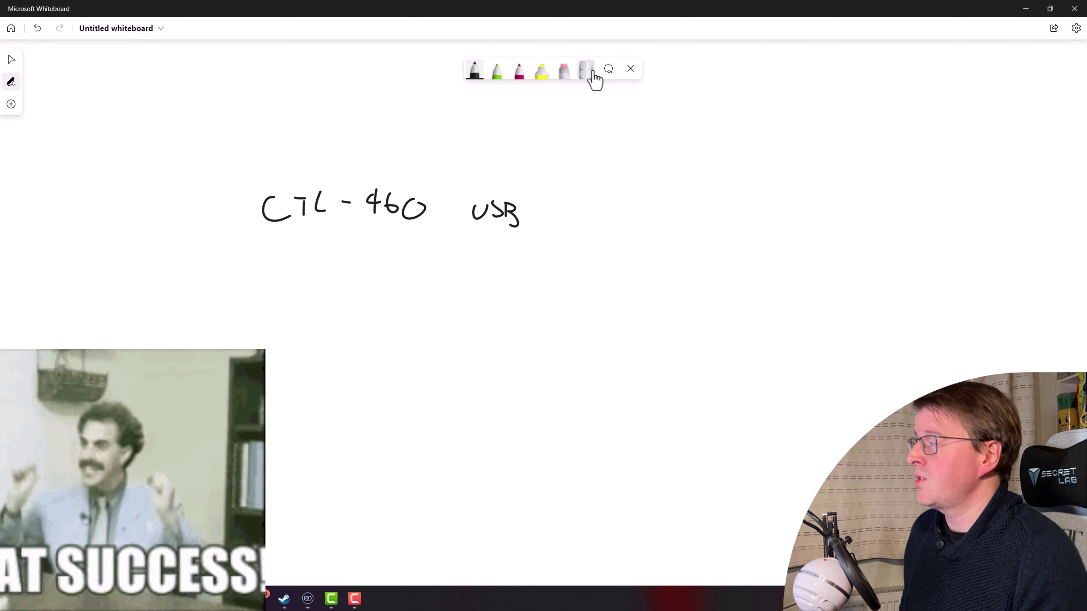
# Step: Draw three underlined green circles above the handwritten text and a thin magenta squiggle beside "USB"
pyautogui.click(496, 71)
pyautogui.moveTo(441, 141); pyautogui.dragTo(447, 138)
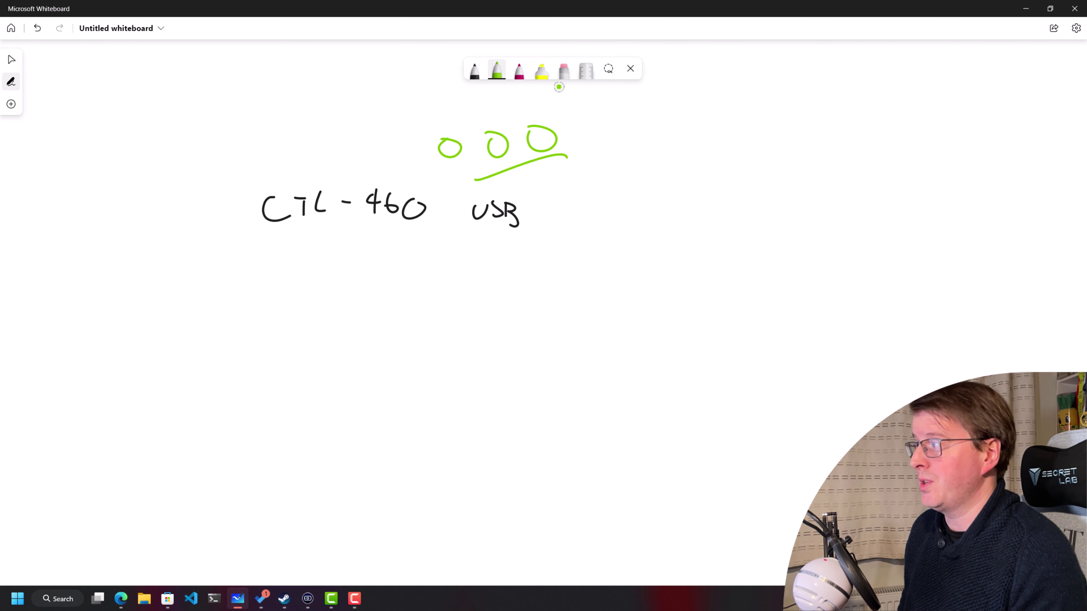
pyautogui.click(497, 72)
pyautogui.click(509, 166)
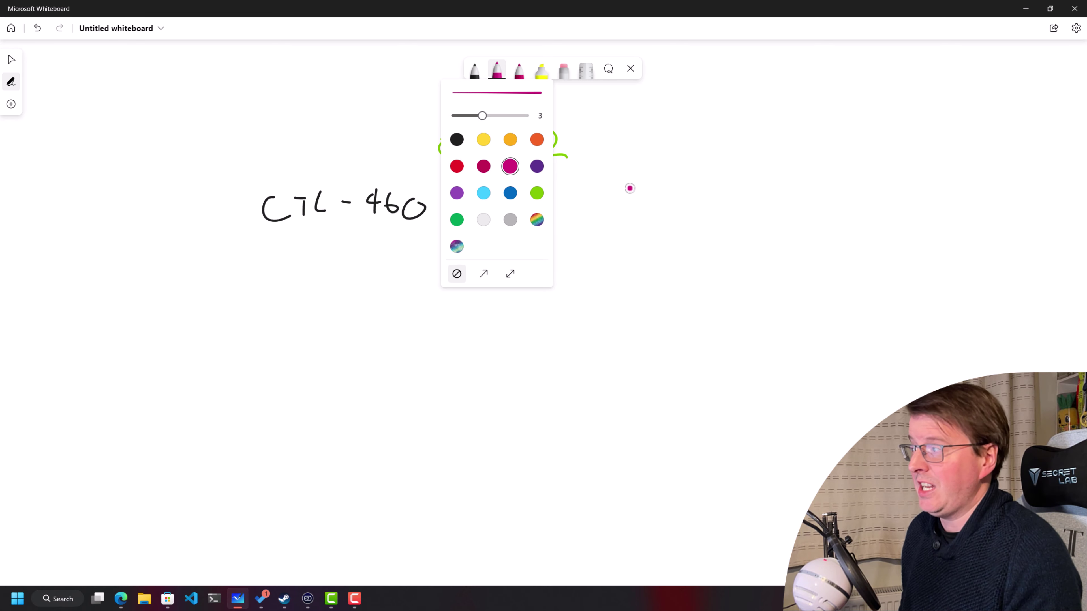
pyautogui.moveTo(639, 183); pyautogui.dragTo(689, 236)
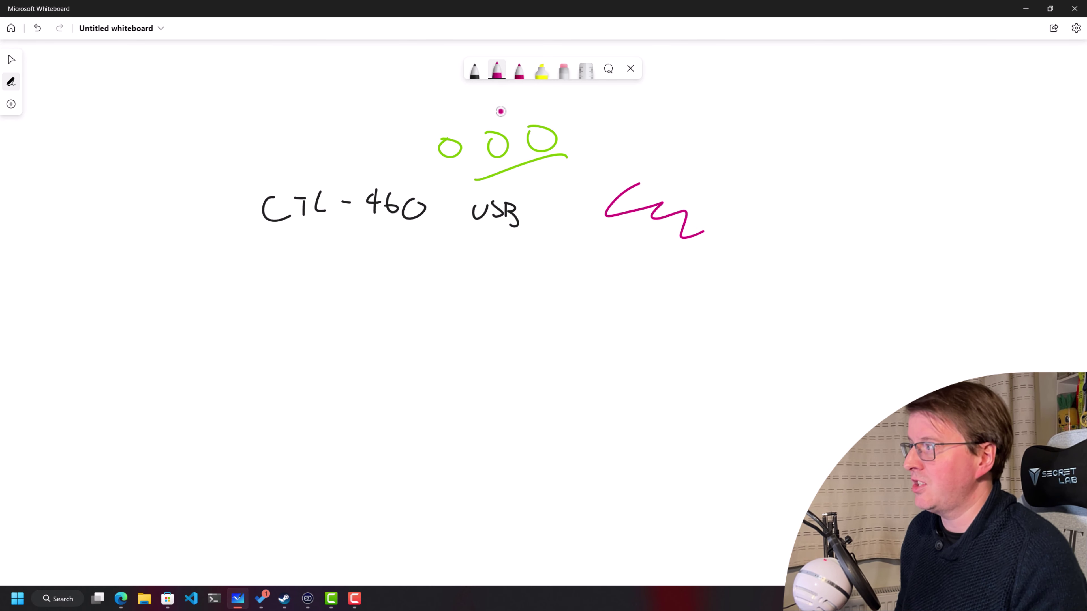
# Step: Set the magenta pen's thickness to 6 and draw a thick squiggle below the "CTL-460" text
pyautogui.click(496, 72)
pyautogui.moveTo(488, 116); pyautogui.dragTo(541, 191)
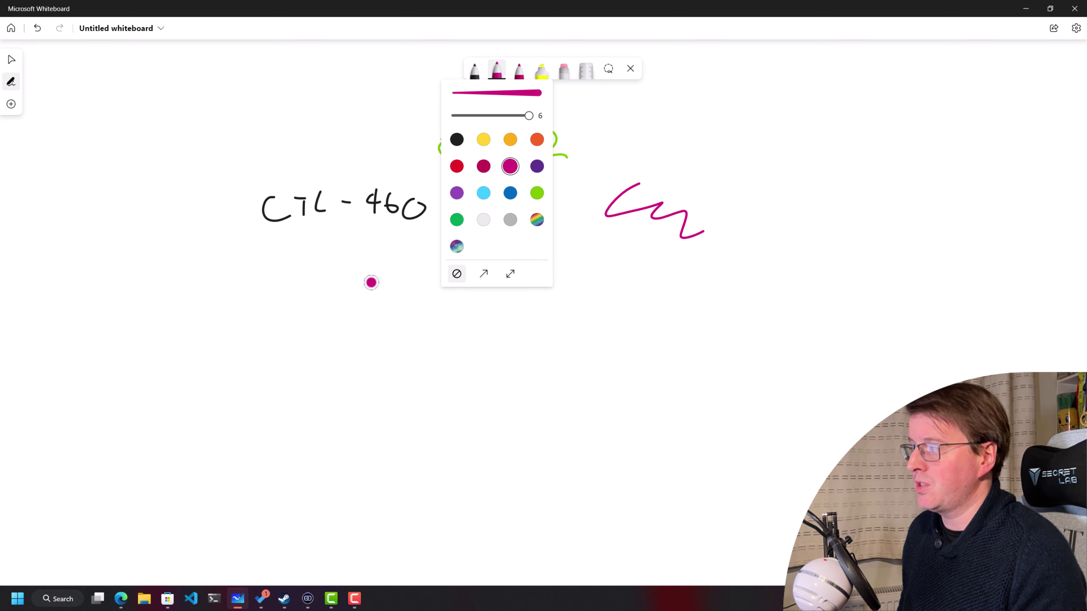
pyautogui.click(371, 282)
pyautogui.moveTo(381, 269)
pyautogui.mouseDown()
pyautogui.moveTo(447, 314)
pyautogui.moveTo(506, 318)
pyautogui.mouseUp()
# Step: Lasso-select the thick magenta squiggle and paste two copies of it onto the board
pyautogui.click(608, 68)
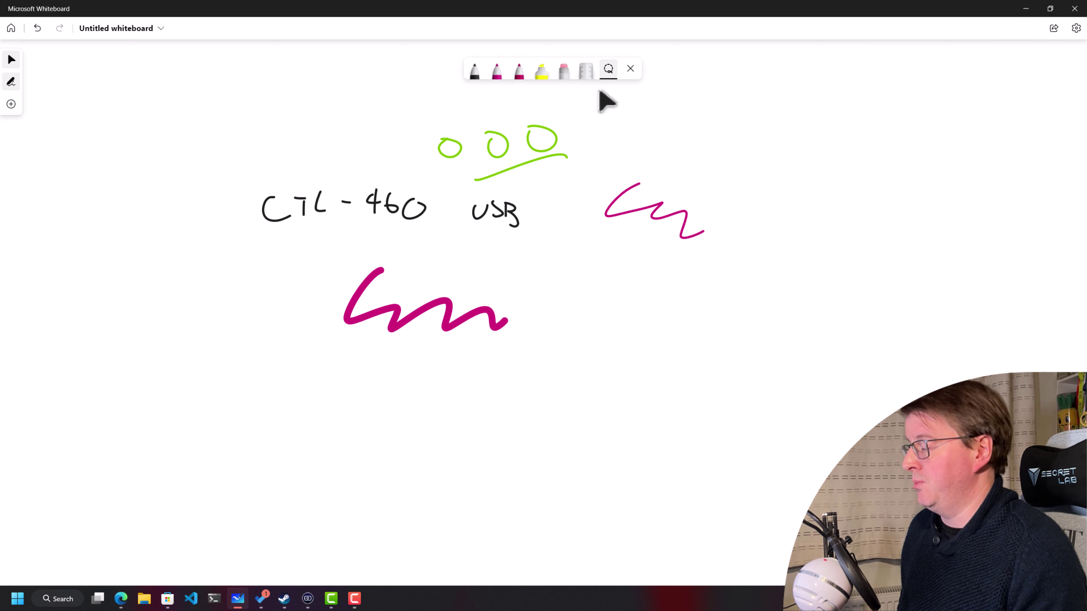
pyautogui.moveTo(397, 240)
pyautogui.mouseDown()
pyautogui.moveTo(529, 252)
pyautogui.moveTo(447, 257)
pyautogui.mouseUp()
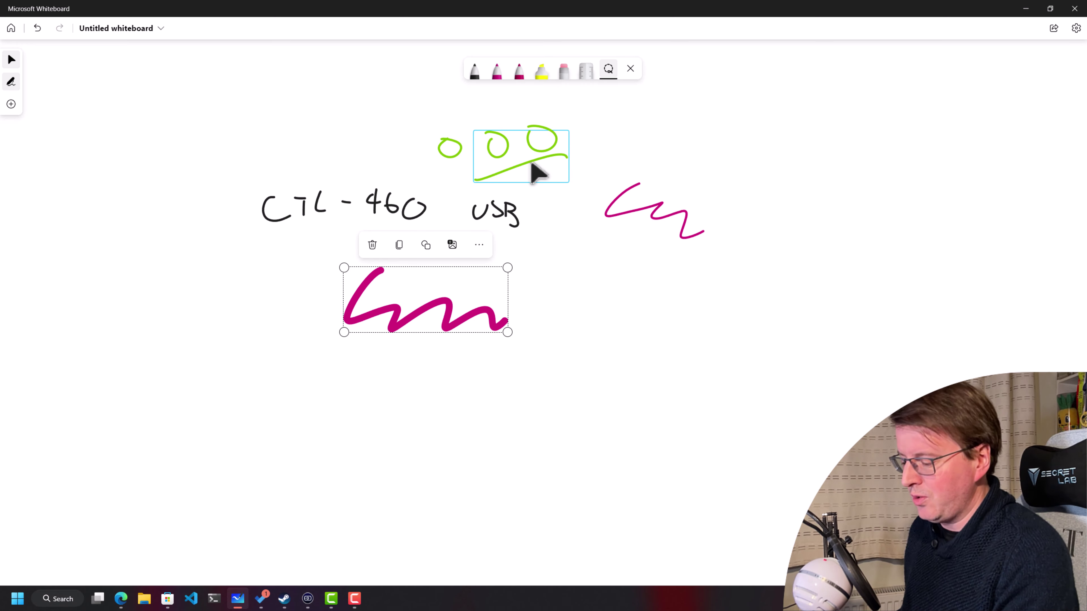
pyautogui.hotkey('ctrl', 'v')
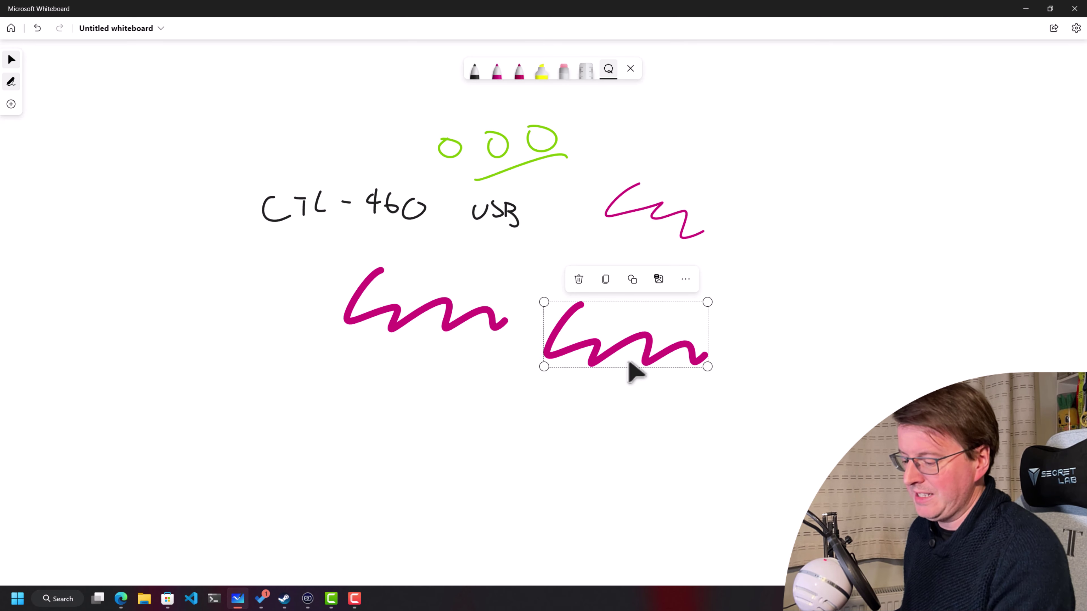
pyautogui.hotkey('ctrl', 'v')
# Step: Enlarge the second squiggle copy to nearly three times its size and move it up against the original squiggle
pyautogui.moveTo(650, 371)
pyautogui.mouseDown()
pyautogui.moveTo(395, 420)
pyautogui.moveTo(606, 547)
pyautogui.moveTo(697, 574)
pyautogui.mouseUp()
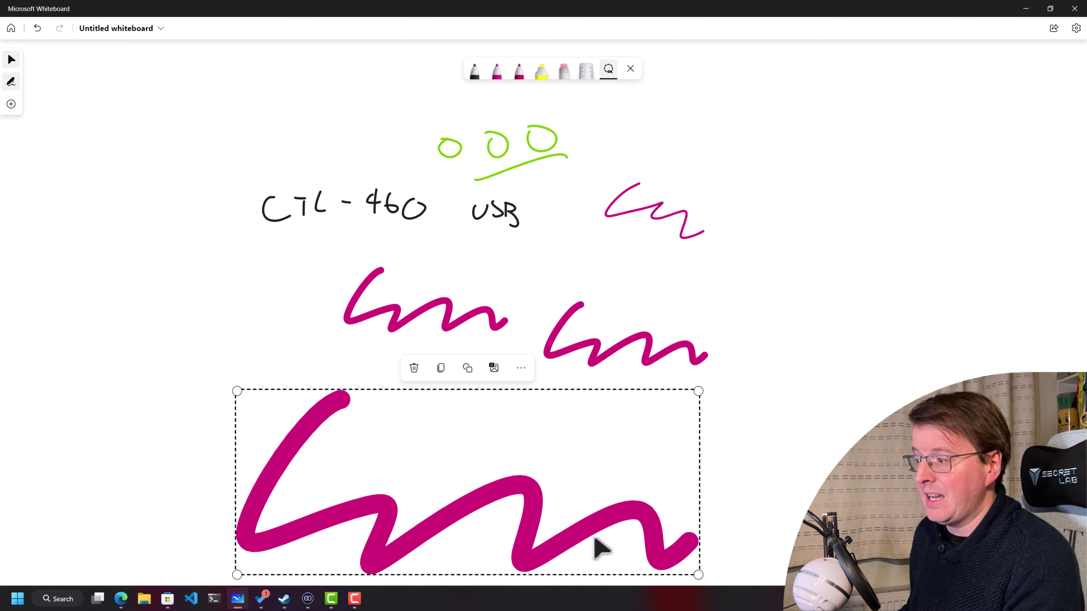
pyautogui.moveTo(599, 548)
pyautogui.mouseDown()
pyautogui.moveTo(451, 478)
pyautogui.moveTo(419, 443)
pyautogui.mouseUp()
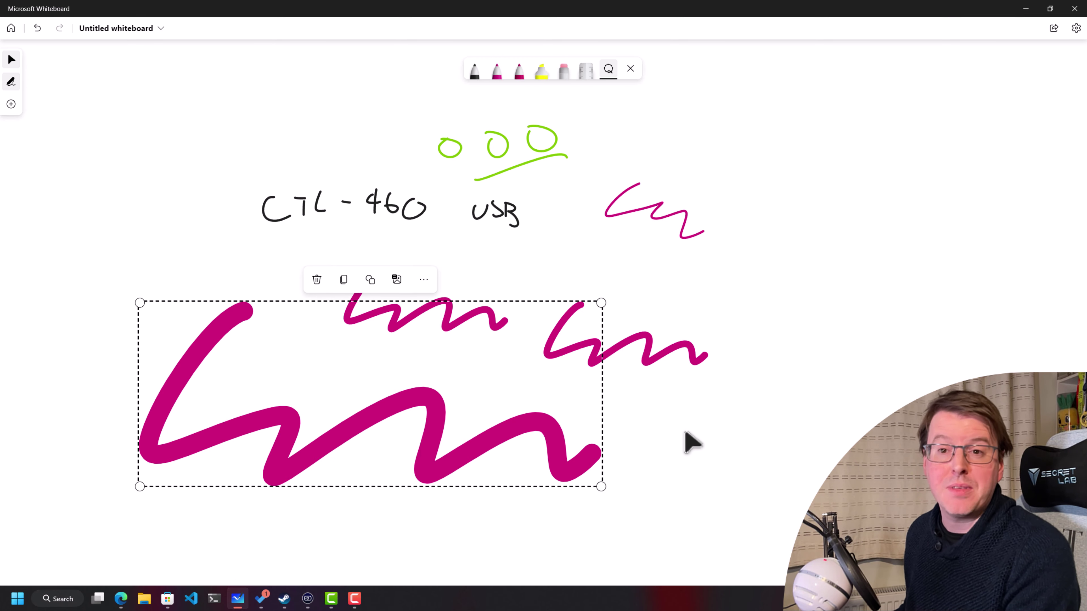
pyautogui.click(749, 330)
# Step: Draw a straight black diagonal line along the edge of the 45° ruler and shift the ruler off the line
pyautogui.click(585, 81)
pyautogui.moveTo(473, 371); pyautogui.dragTo(422, 351)
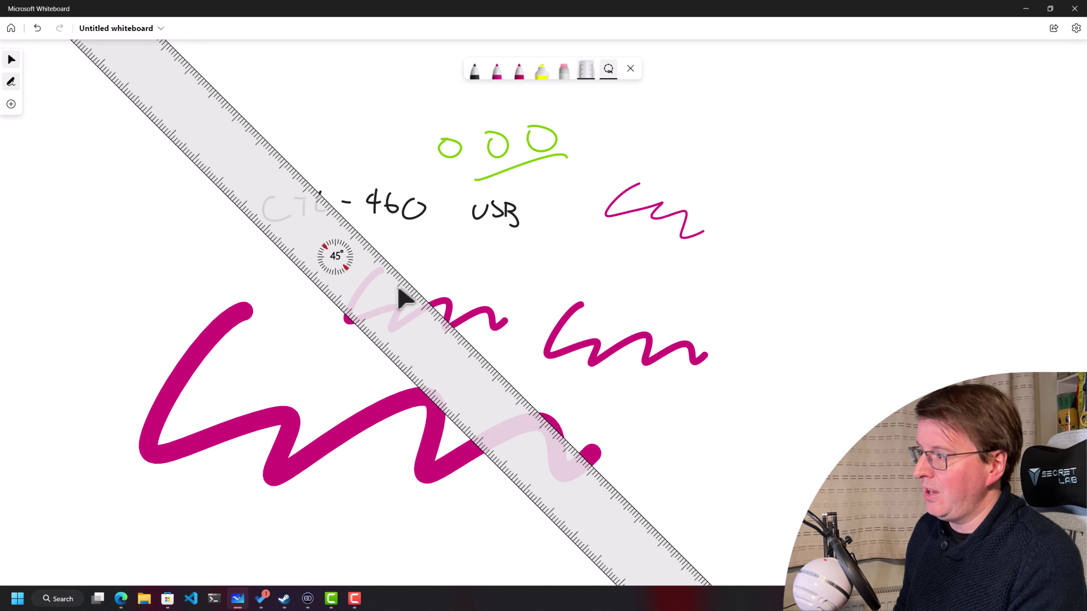
pyautogui.moveTo(363, 236); pyautogui.dragTo(388, 260)
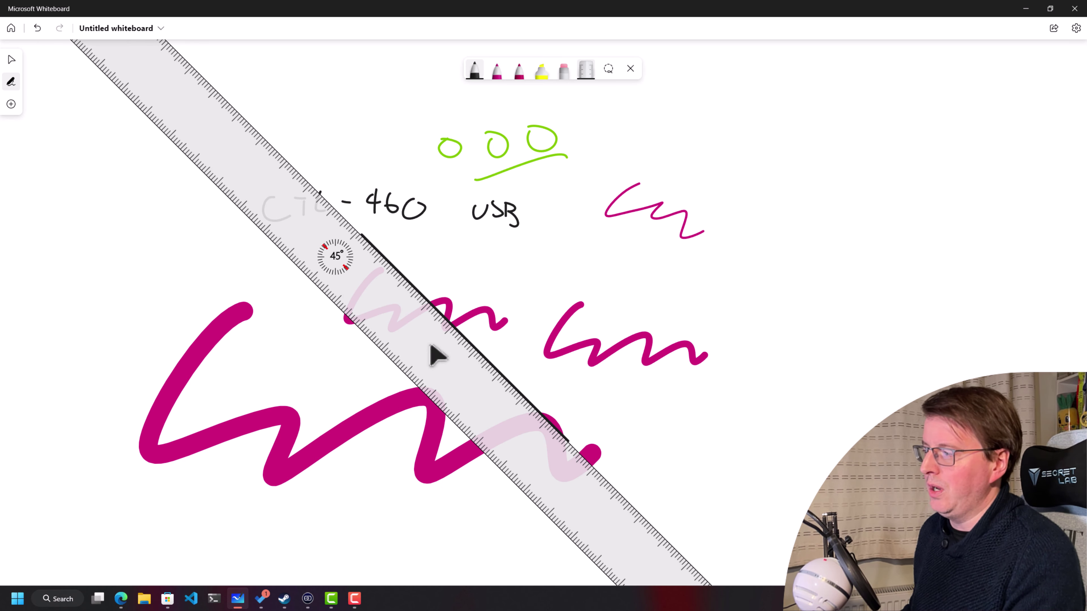
pyautogui.moveTo(431, 346); pyautogui.dragTo(473, 481)
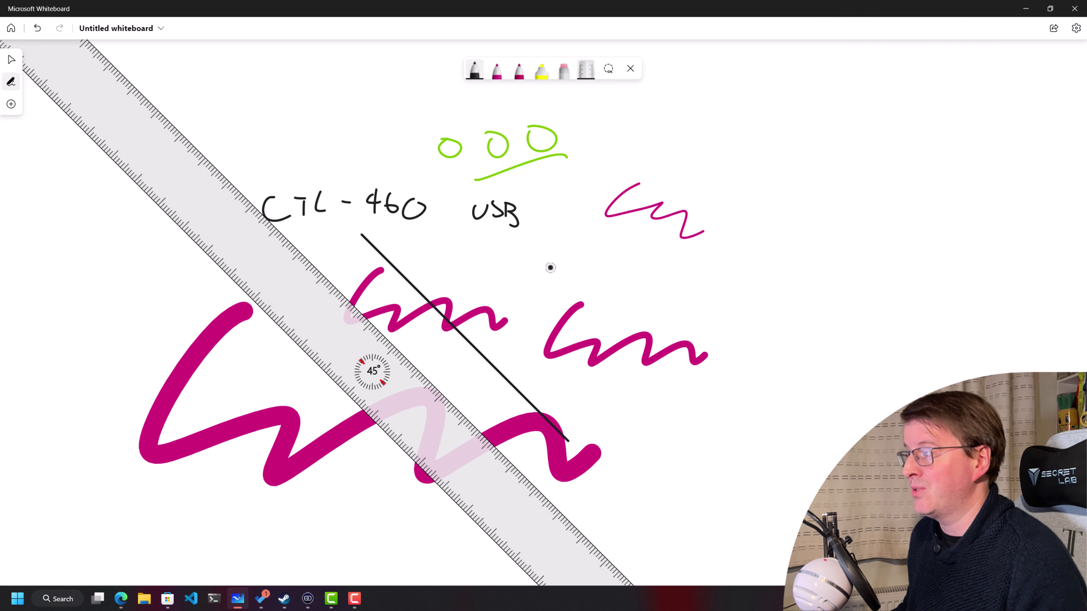
# Step: Draw a small magenta doodle in front of the handwritten text and highlight the "CTL" lettering in yellow
pyautogui.rightClick(513, 260)
pyautogui.click(516, 273)
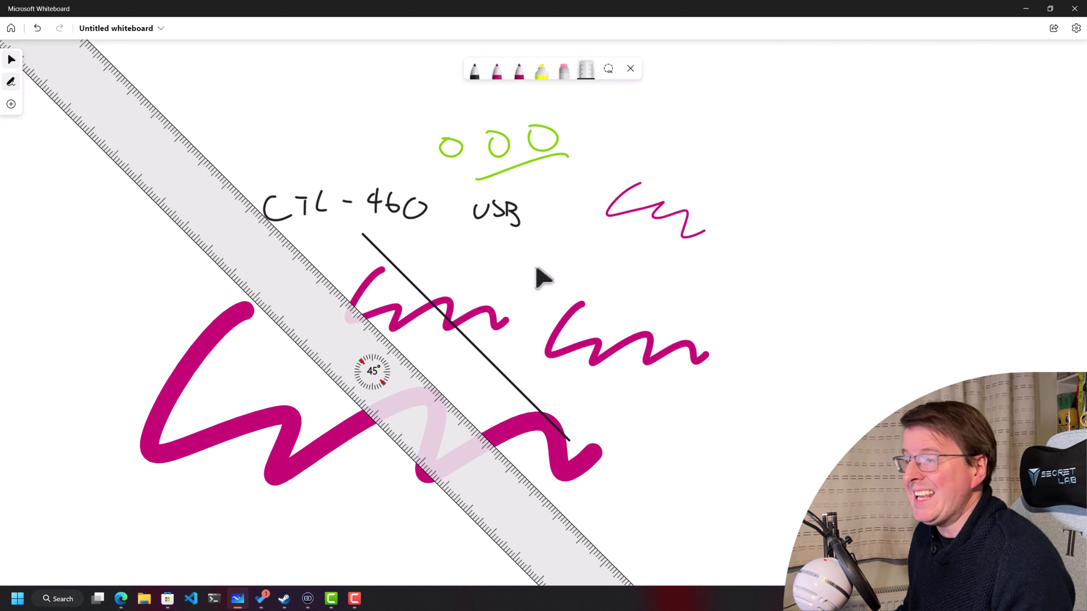
pyautogui.moveTo(539, 274); pyautogui.dragTo(628, 282)
pyautogui.hscroll(-5, 636, 291)
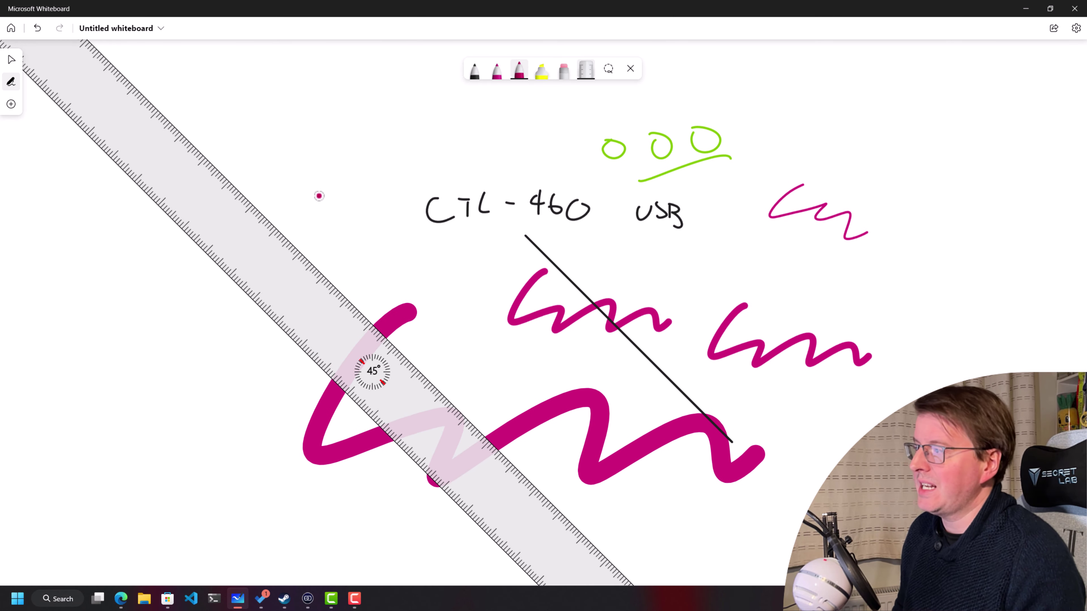
pyautogui.click(541, 71)
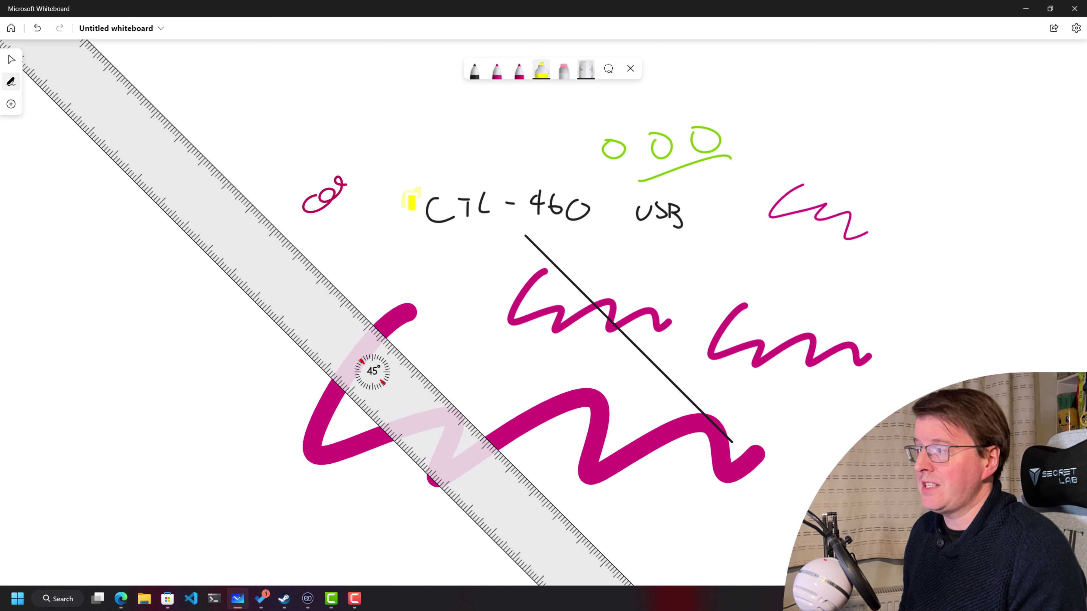
pyautogui.moveTo(410, 202); pyautogui.dragTo(530, 167)
# Step: Switch the highlighter to light purple at maximum thickness and highlight the word "USB"
pyautogui.click(545, 79)
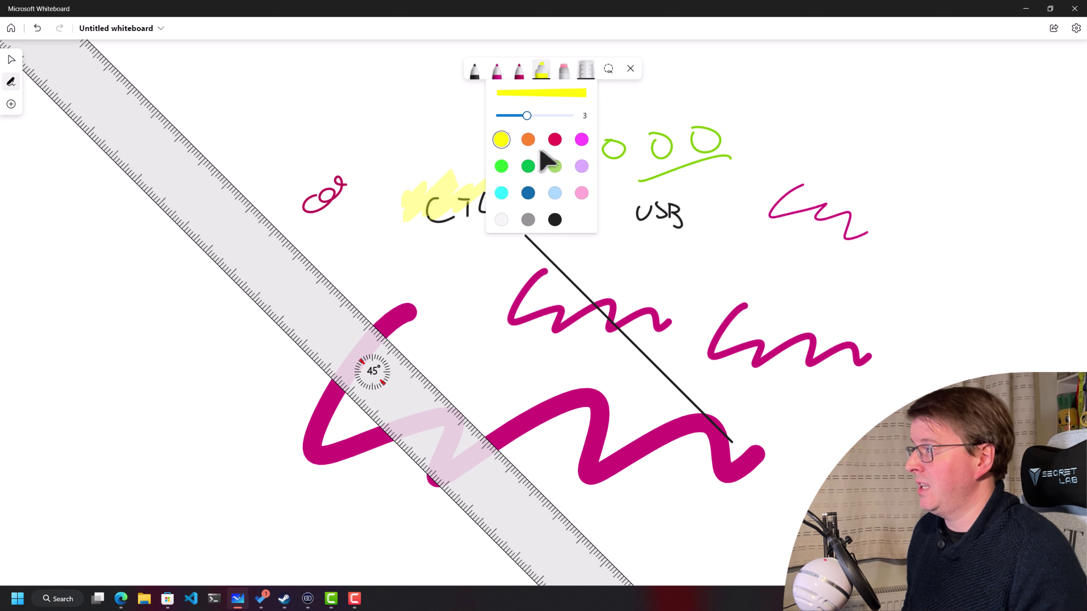
pyautogui.click(527, 165)
pyautogui.click(543, 74)
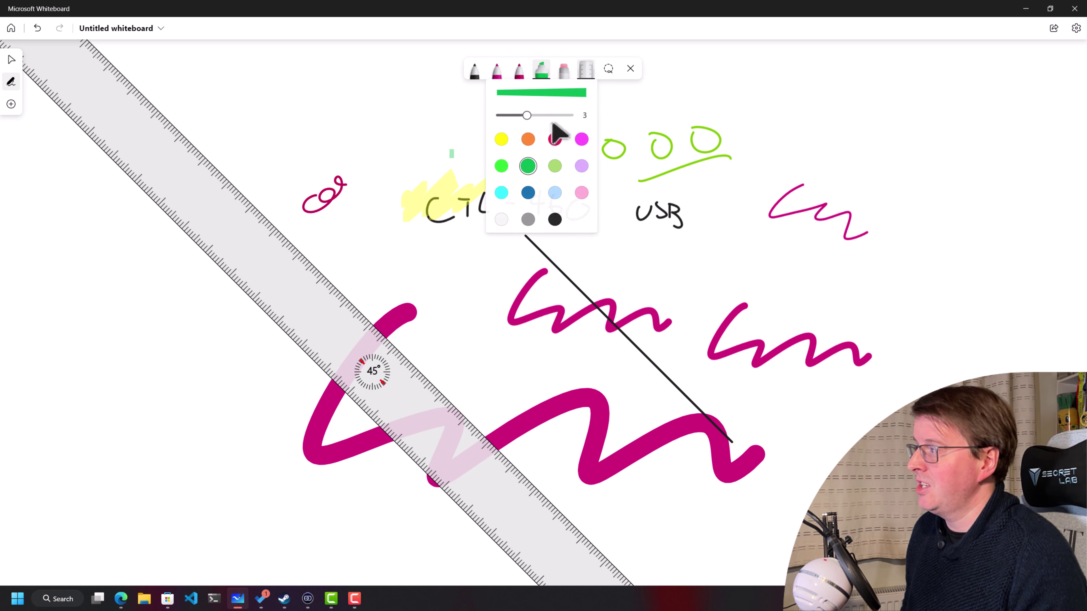
pyautogui.moveTo(527, 115); pyautogui.dragTo(573, 116)
pyautogui.click(581, 166)
pyautogui.moveTo(620, 189)
pyautogui.mouseDown()
pyautogui.moveTo(685, 223)
pyautogui.moveTo(642, 257)
pyautogui.mouseUp()
# Step: Hide the ruler and erase the "CTL-46" lettering, its yellow highlight and the large magenta squiggle as whole strokes
pyautogui.moveTo(283, 276); pyautogui.dragTo(310, 296)
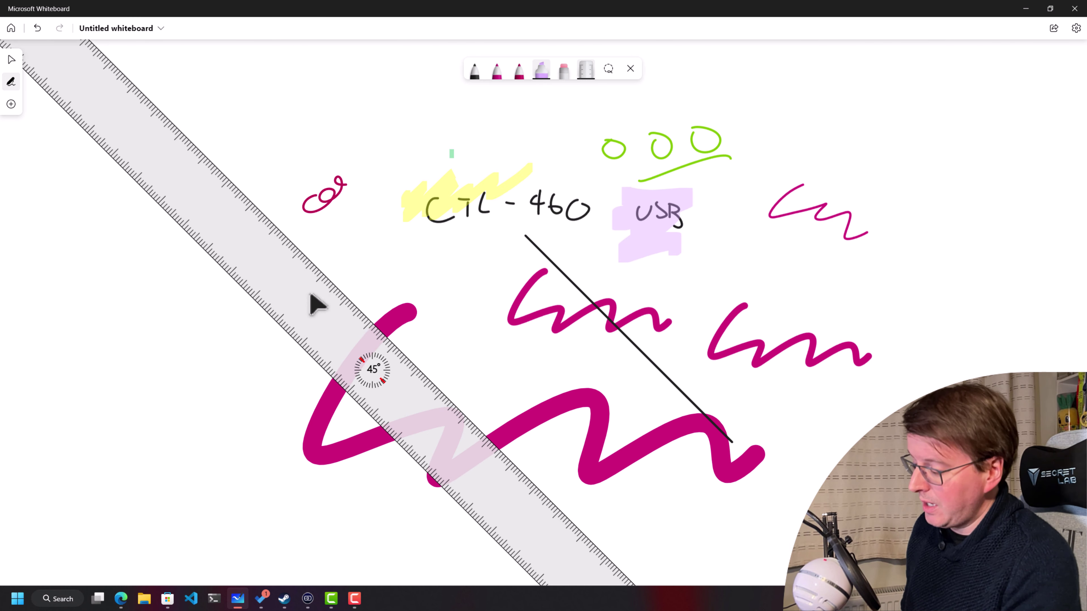
pyautogui.click(585, 70)
pyautogui.click(564, 72)
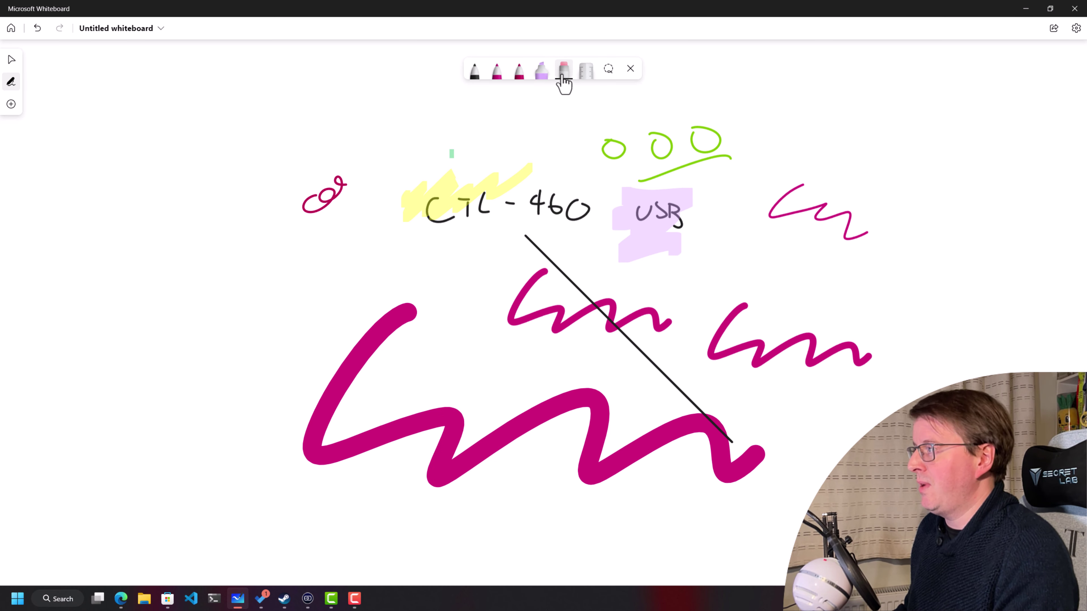
pyautogui.moveTo(509, 171)
pyautogui.mouseDown()
pyautogui.moveTo(457, 209)
pyautogui.moveTo(556, 208)
pyautogui.mouseUp()
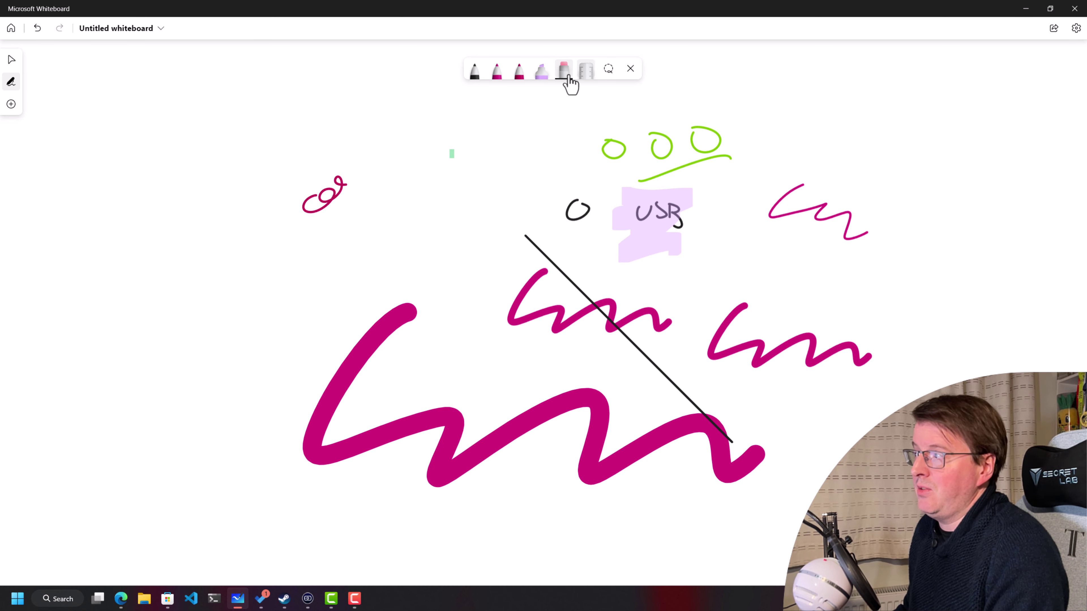
pyautogui.click(564, 72)
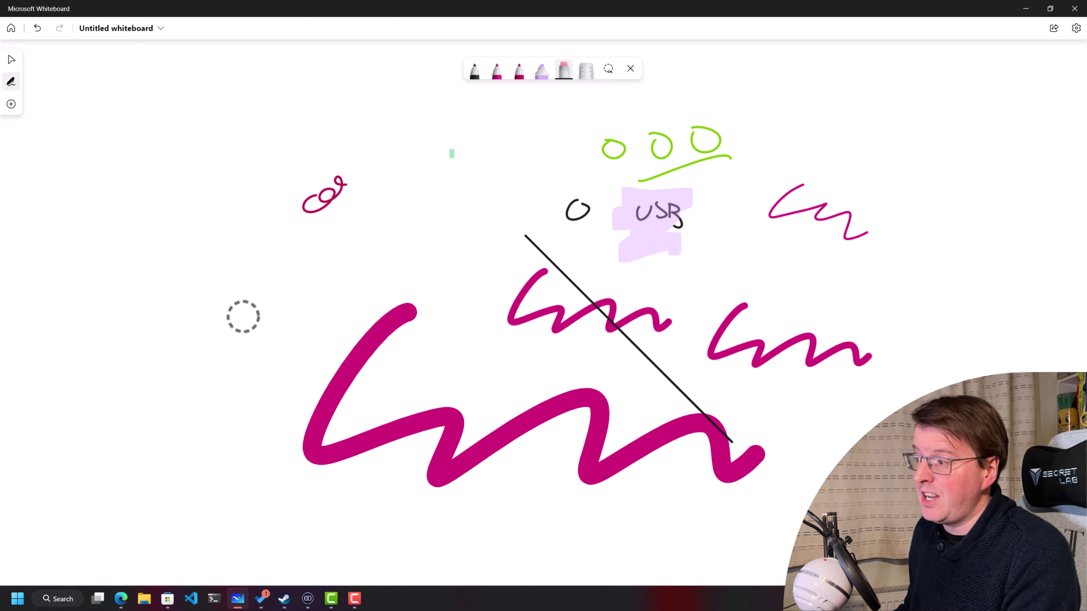
pyautogui.moveTo(243, 315); pyautogui.dragTo(446, 314)
# Step: Switch the eraser to erase partial strokes and rub out most of the remaining drawings, text and highlights
pyautogui.click(564, 86)
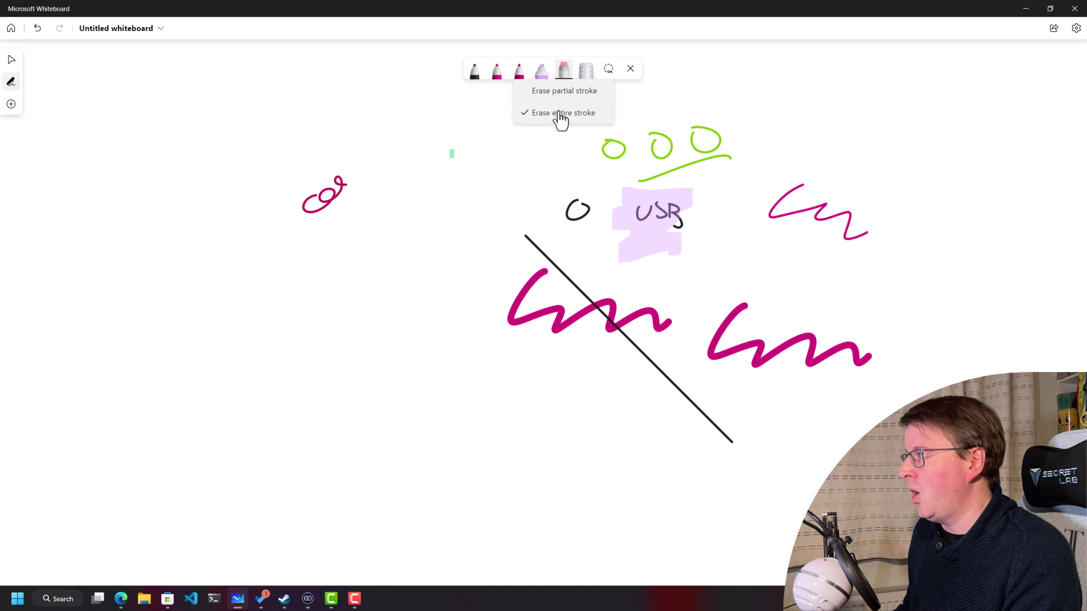
pyautogui.click(561, 95)
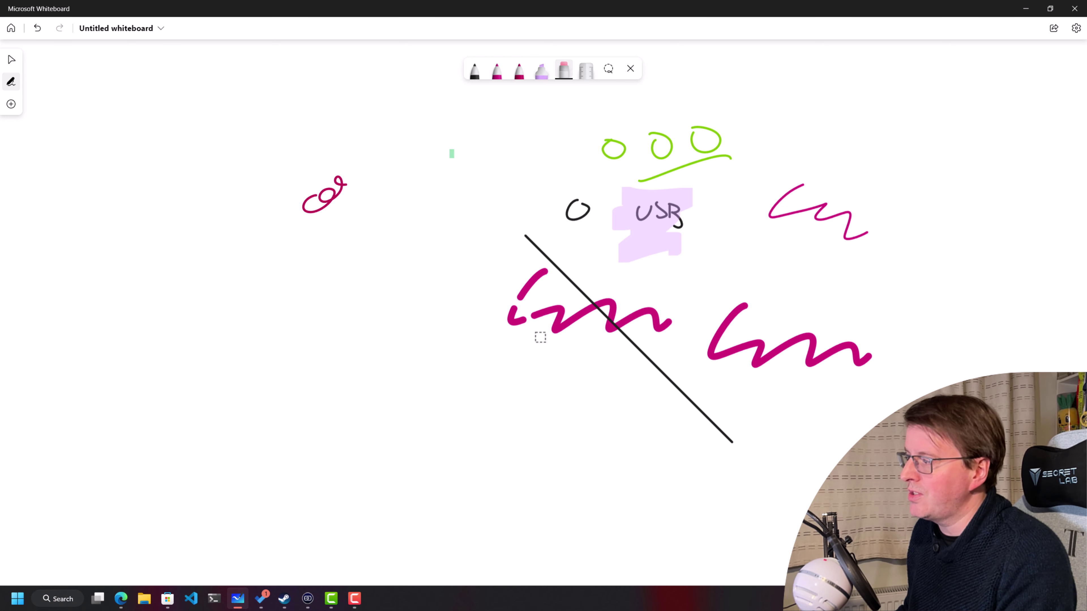
pyautogui.moveTo(574, 371)
pyautogui.mouseDown()
pyautogui.moveTo(592, 269)
pyautogui.moveTo(639, 331)
pyautogui.moveTo(667, 317)
pyautogui.moveTo(594, 252)
pyautogui.moveTo(888, 202)
pyautogui.moveTo(906, 168)
pyautogui.moveTo(72, 94)
pyautogui.mouseUp()
# Step: Add a pink sticky note to the board with the text "hello"
pyautogui.click(11, 105)
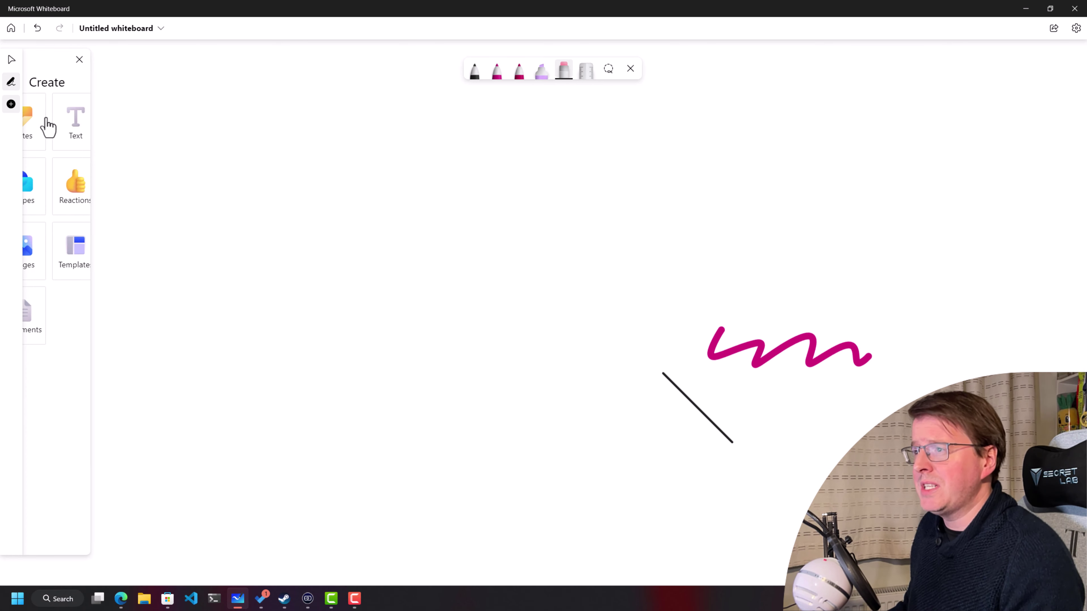
pyautogui.click(52, 118)
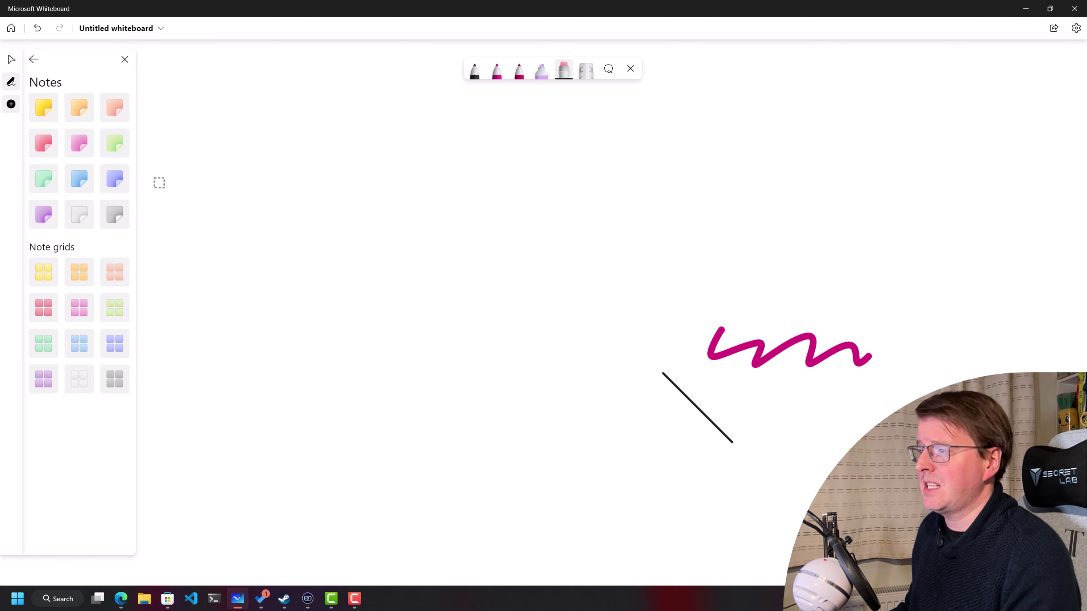
pyautogui.click(80, 158)
pyautogui.click(213, 153)
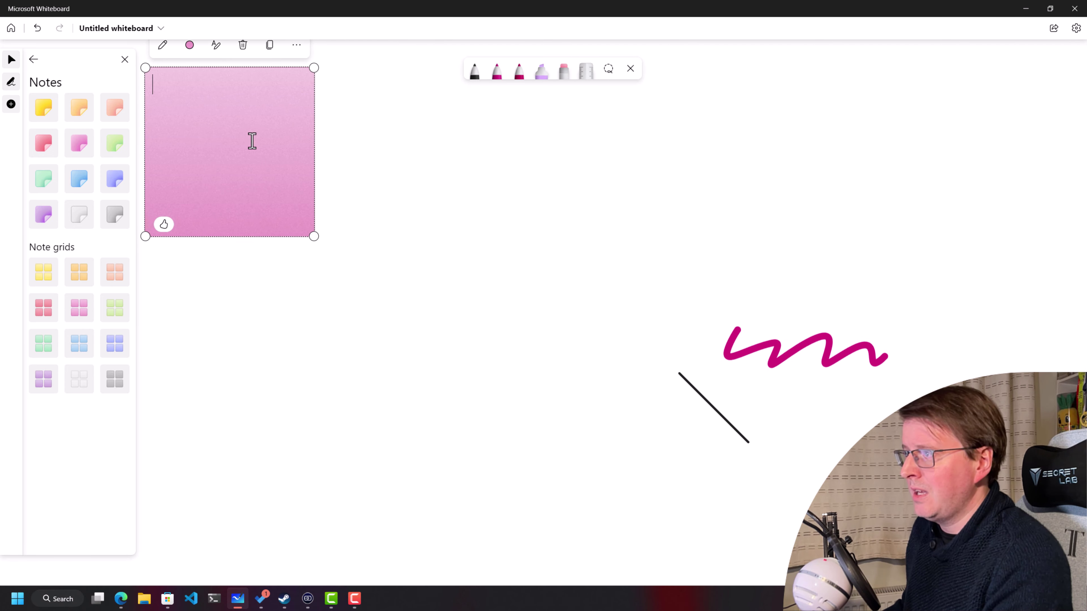
pyautogui.click(489, 282)
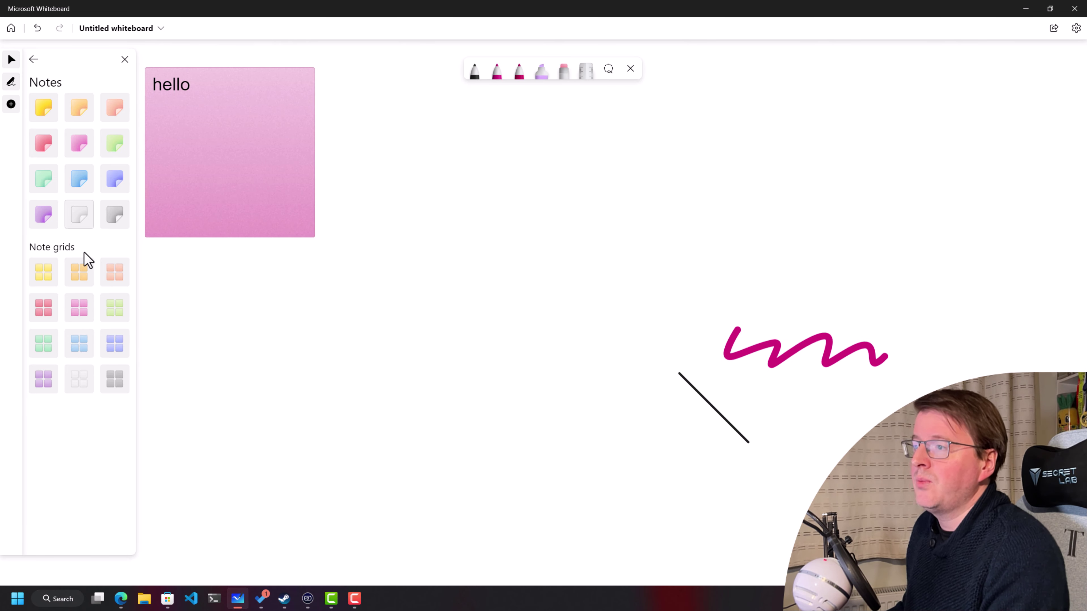
# Step: Insert an orange note grid and move it clear of the pink note, to its right
pyautogui.click(96, 281)
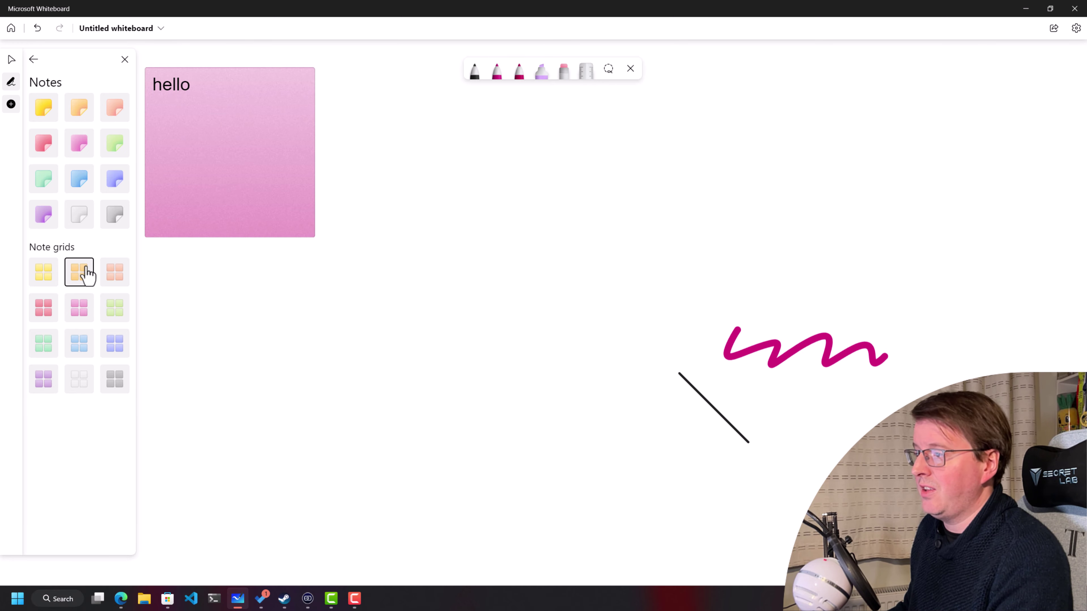
pyautogui.click(434, 306)
pyautogui.scroll(-2, 427, 312)
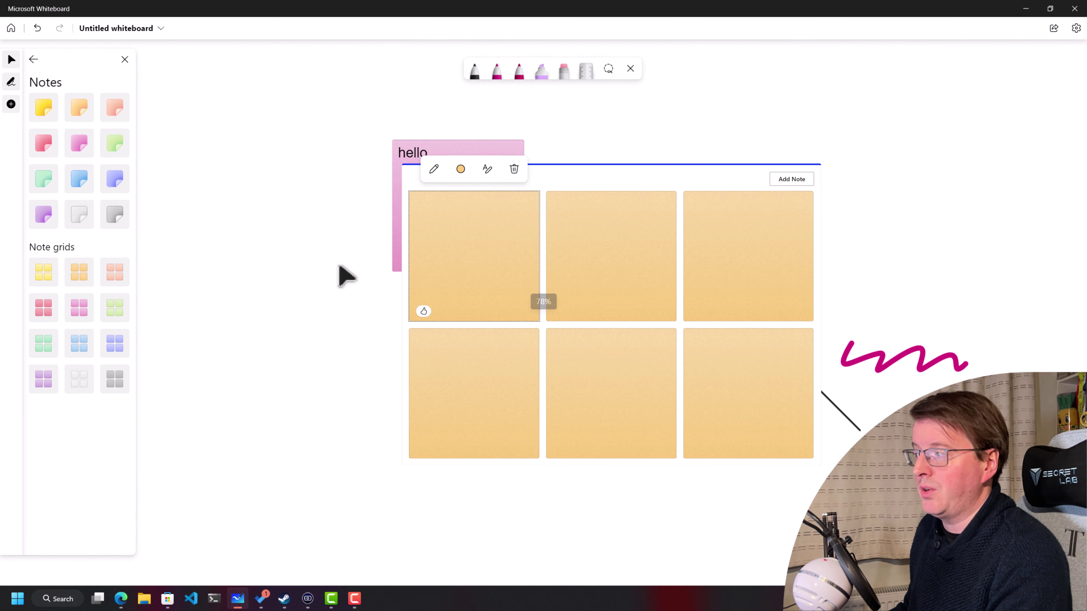
pyautogui.moveTo(586, 201); pyautogui.dragTo(808, 141)
pyautogui.click(560, 436)
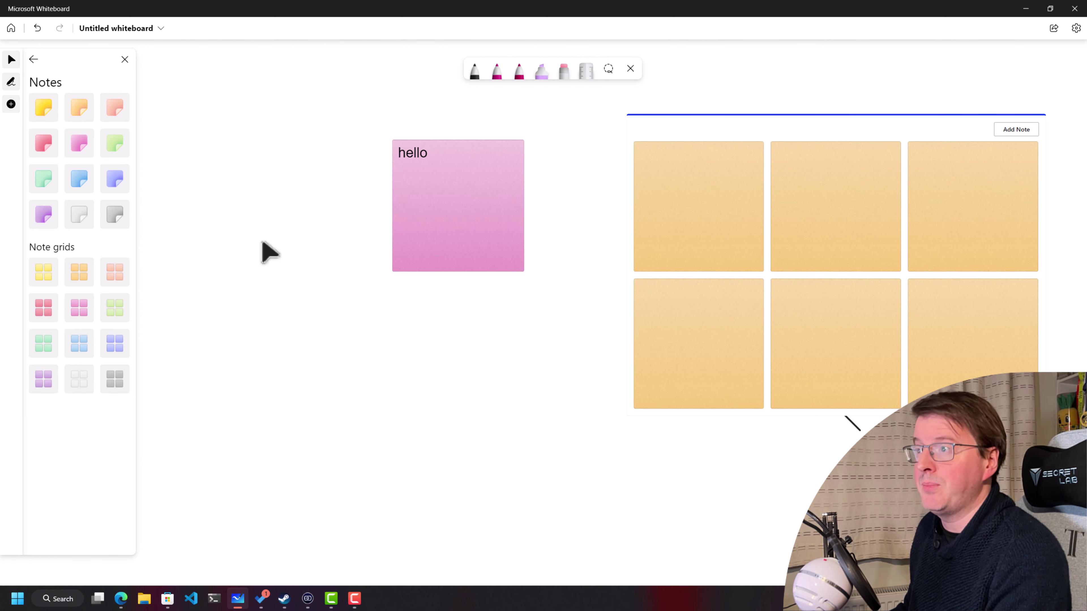
# Step: Draw a tall diamond shape in the empty area to the left of the pink "hello" note
pyautogui.click(13, 107)
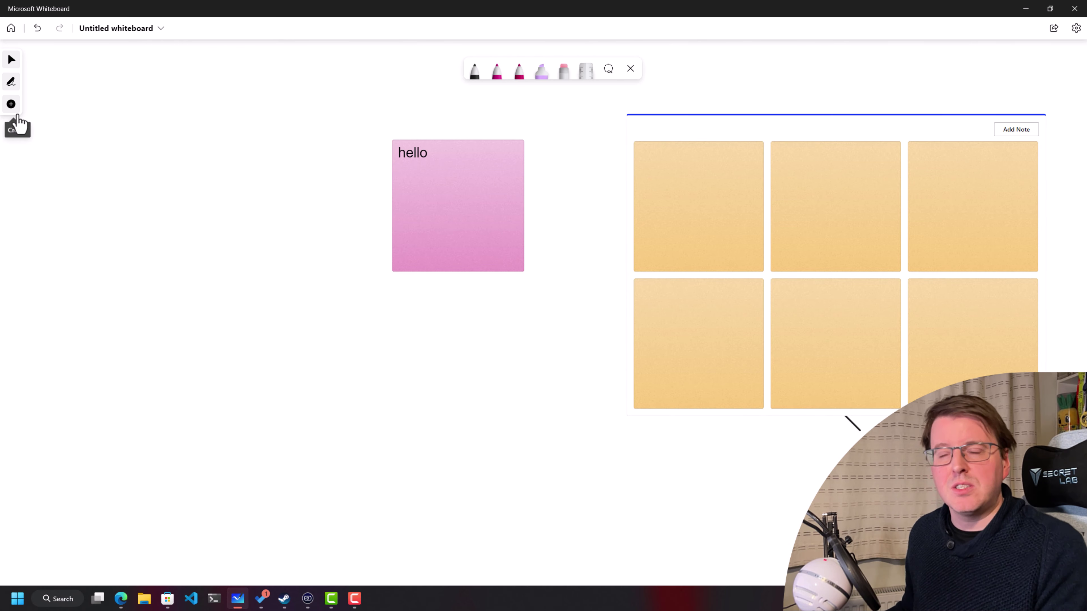
pyautogui.click(12, 107)
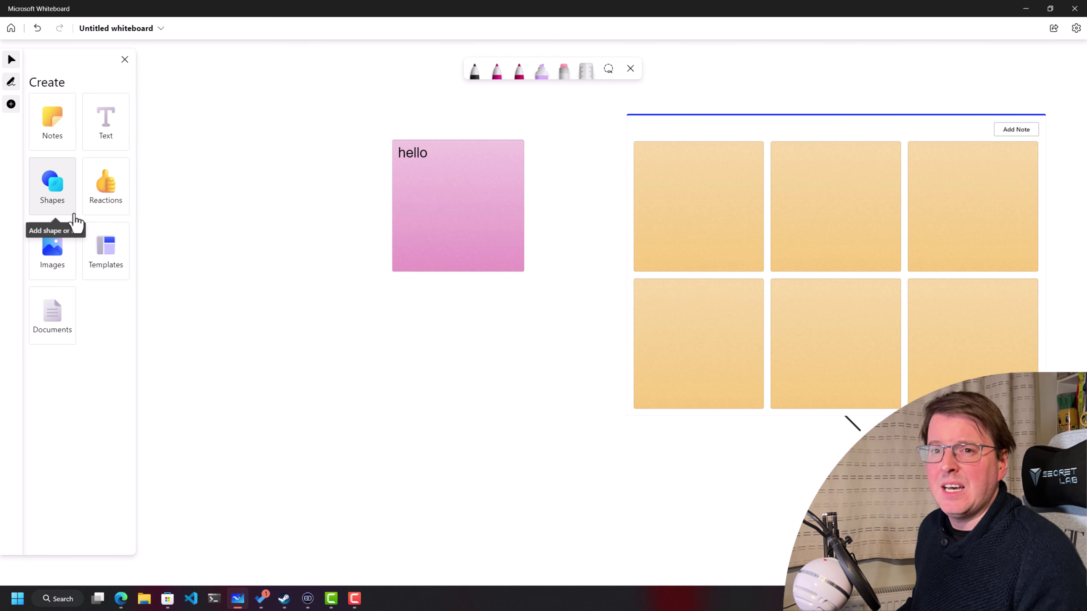
pyautogui.click(66, 198)
pyautogui.click(43, 179)
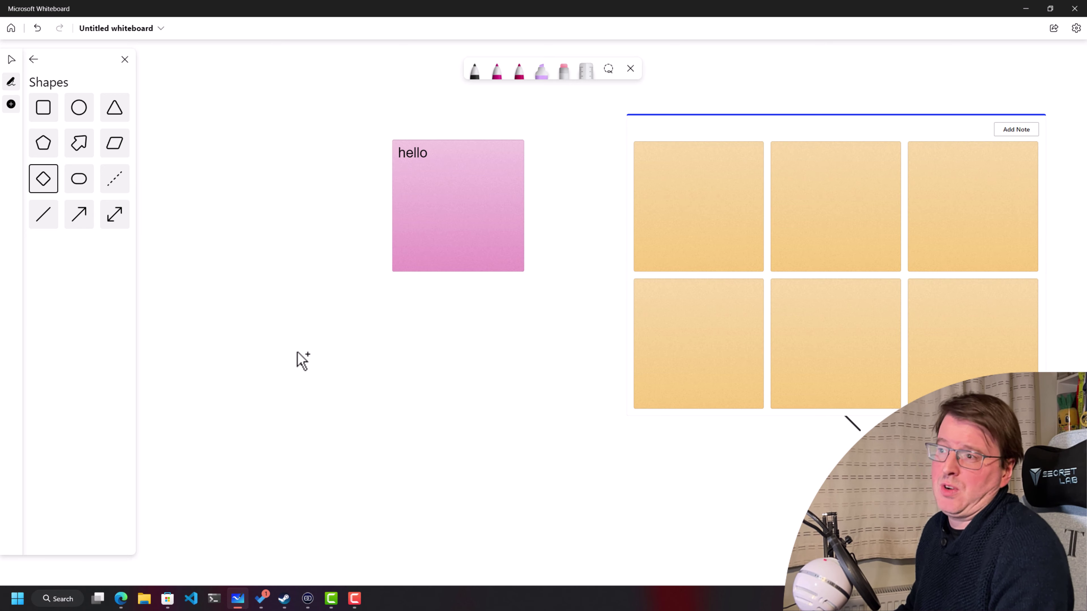
pyautogui.moveTo(213, 209); pyautogui.dragTo(364, 432)
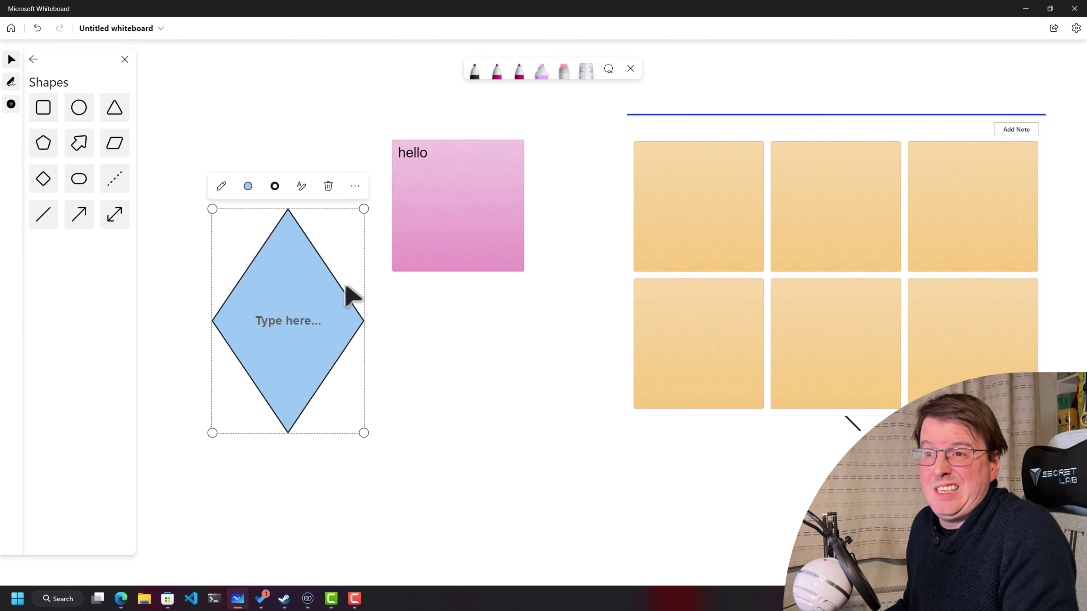
# Step: Insert the Brainstorm template from the Brainstorming category in the blank area to the right of the orange note grid
pyautogui.click(11, 104)
pyautogui.click(12, 104)
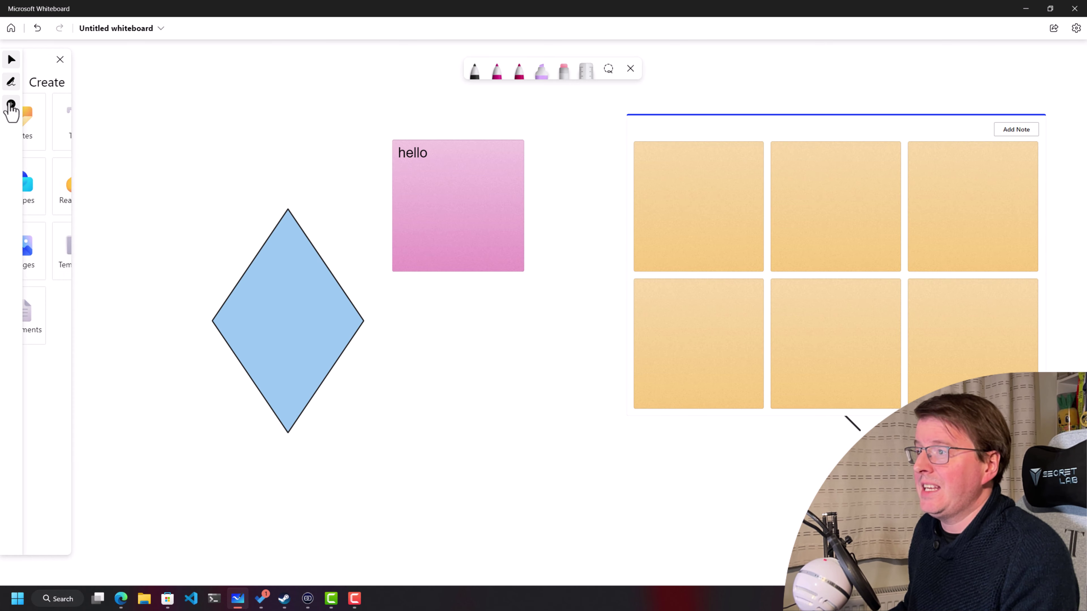
pyautogui.click(106, 251)
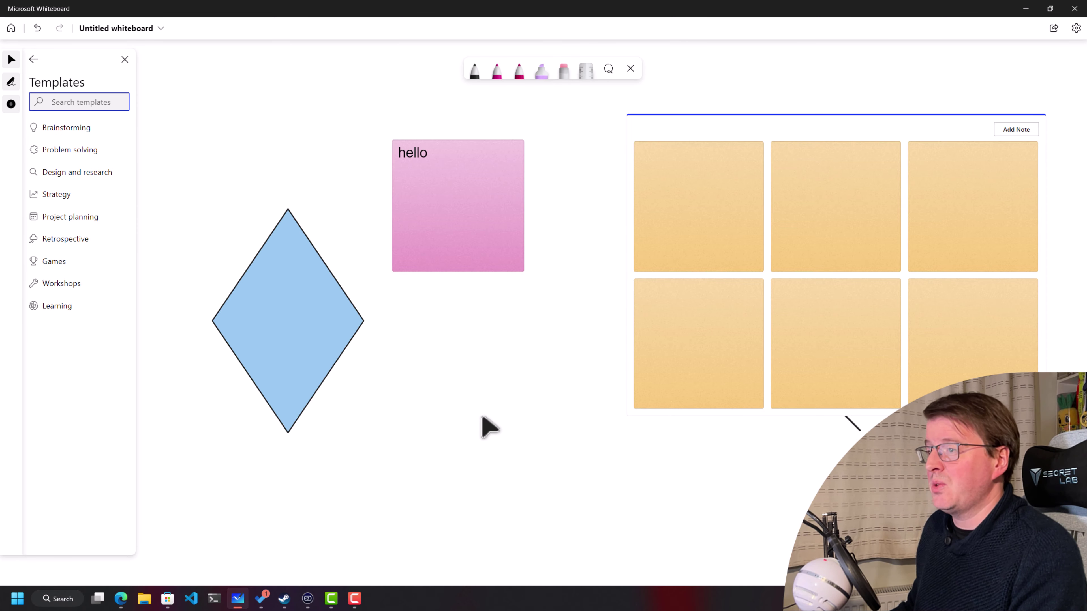
pyautogui.scroll(-3, 488, 436)
pyautogui.hscroll(10, 496, 451)
pyautogui.scroll(-5, 497, 452)
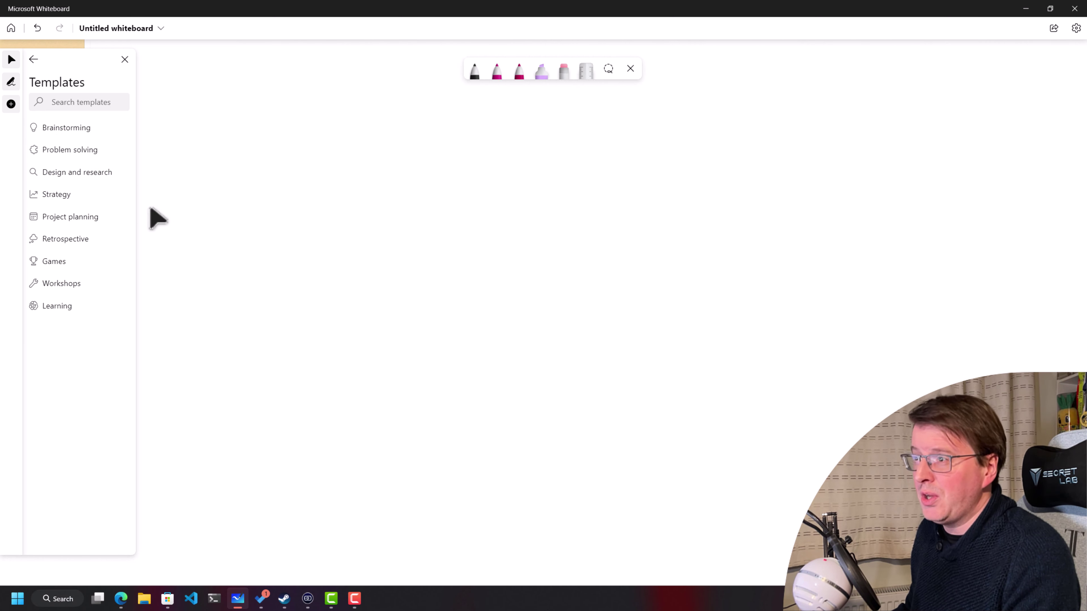
pyautogui.click(89, 129)
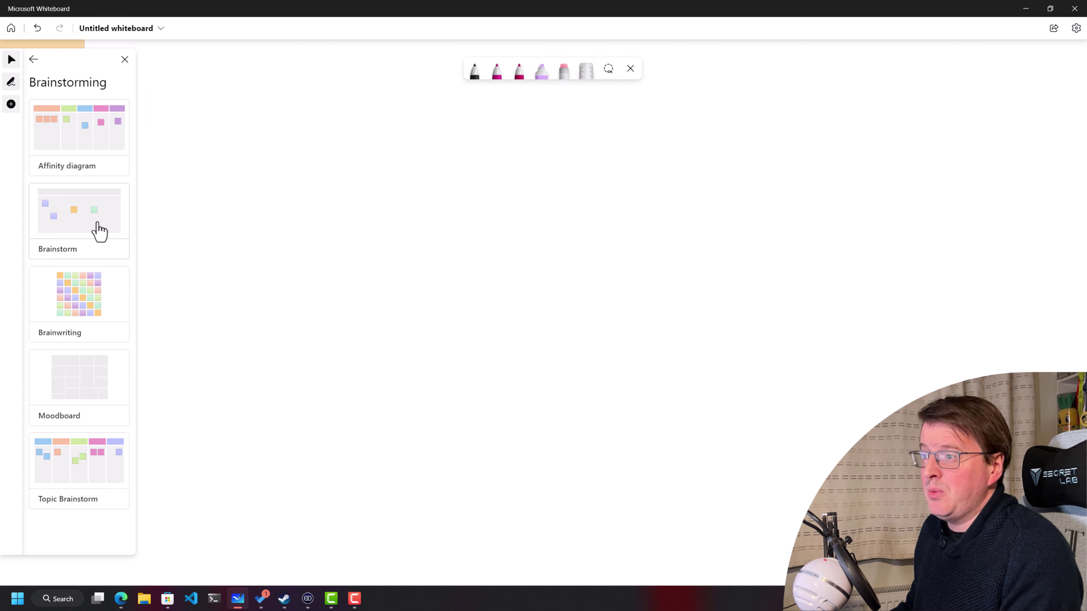
pyautogui.click(61, 221)
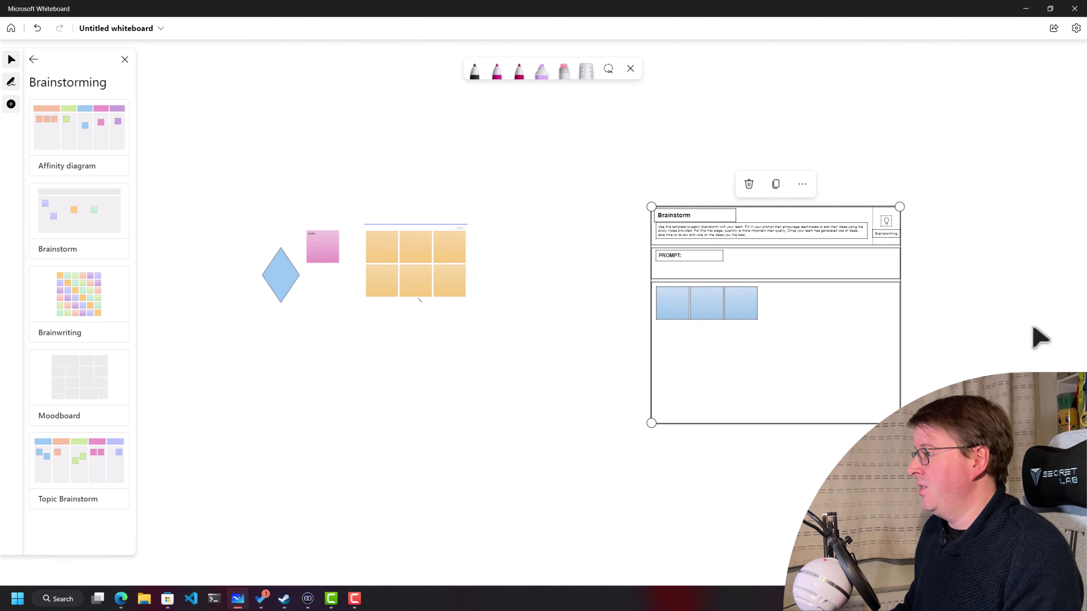
pyautogui.scroll(-6, 882, 336)
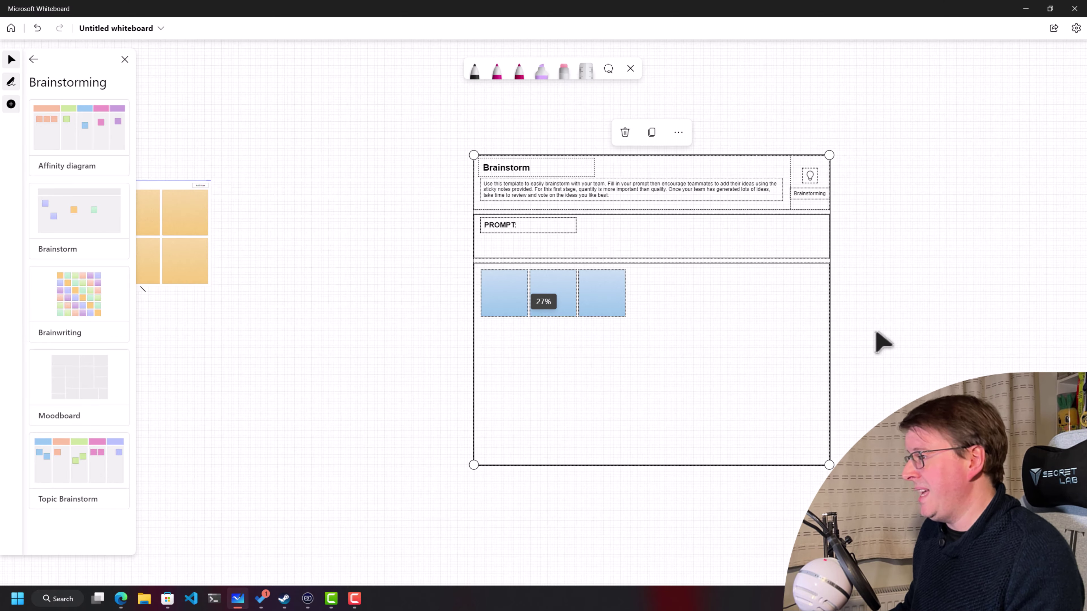
pyautogui.scroll(3, 981, 367)
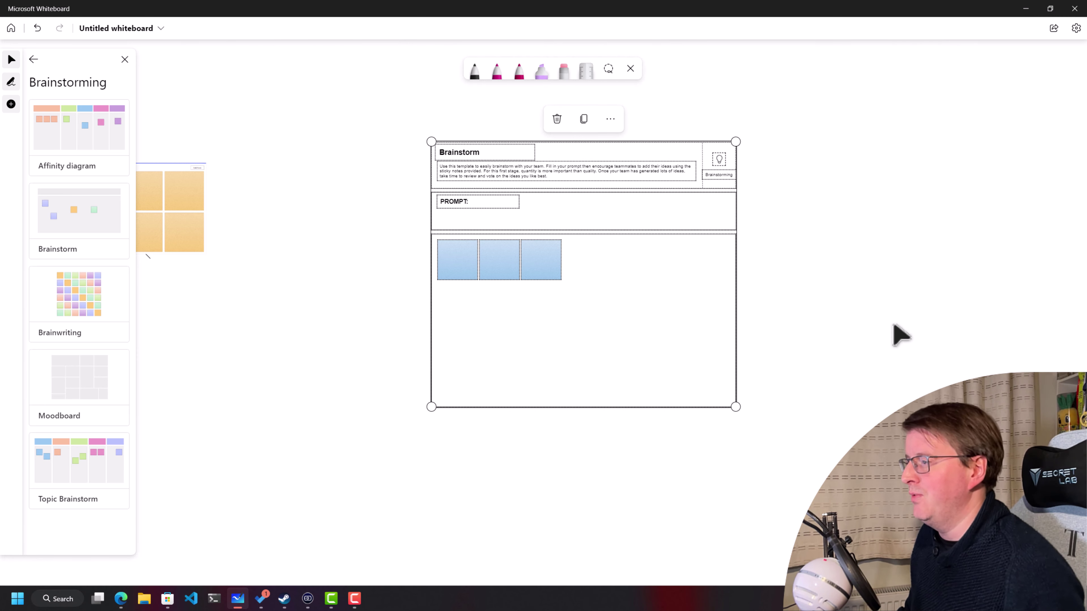
pyautogui.moveTo(862, 302); pyautogui.dragTo(932, 359)
pyautogui.click(11, 104)
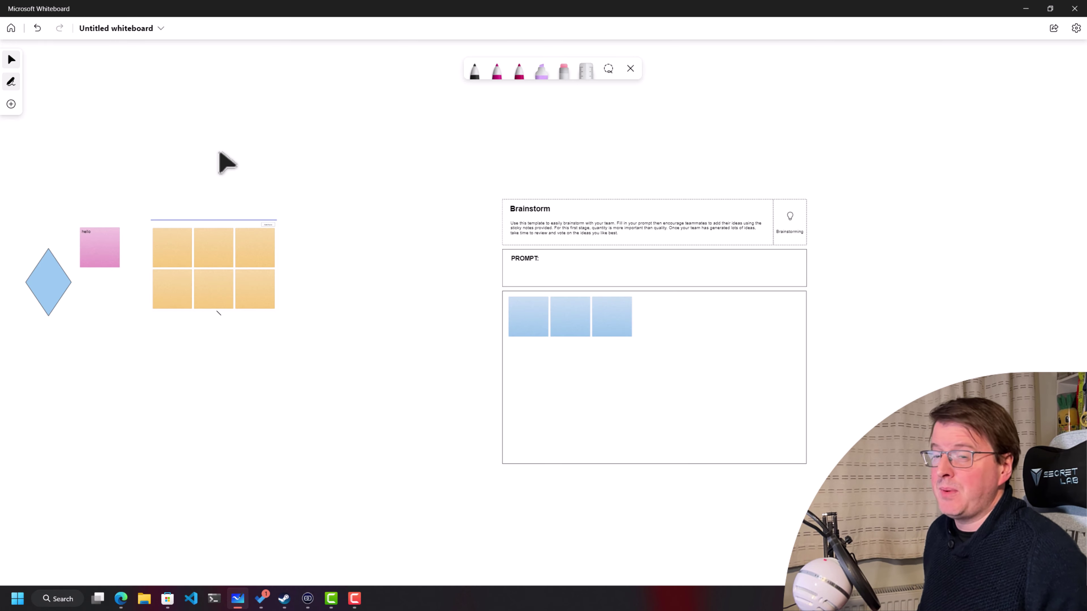
# Step: In a new Microsoft Edge window, search Google Images for "apple" and copy the Encyclopedia Britannica photo of apples on a branch
pyautogui.hscroll(-5, 470, 338)
pyautogui.scroll(5, 424, 371)
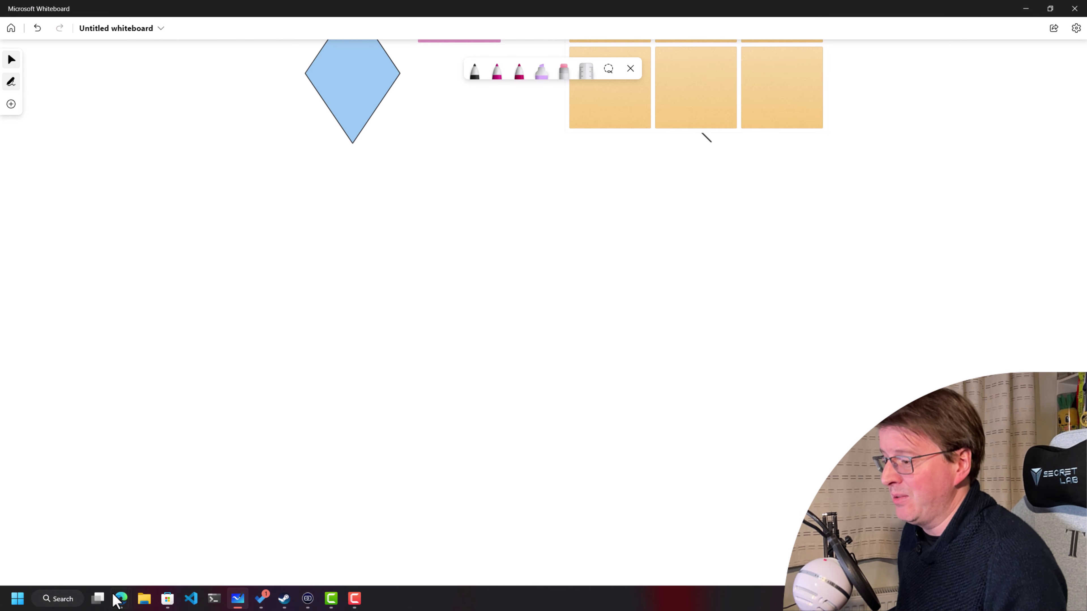
pyautogui.rightClick(121, 600)
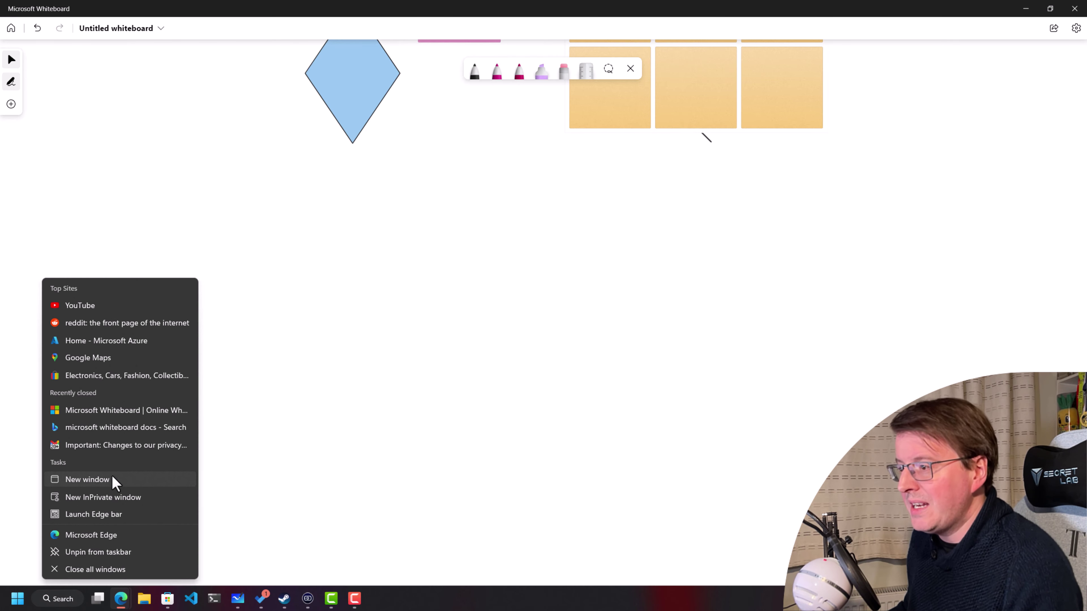
pyautogui.click(113, 490)
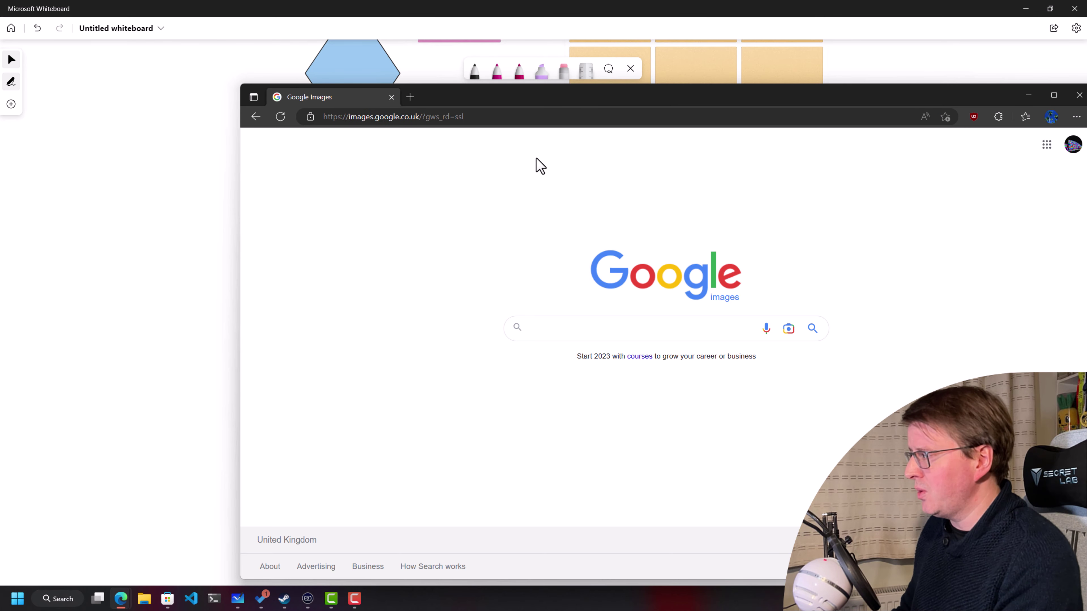
pyautogui.write('apple')
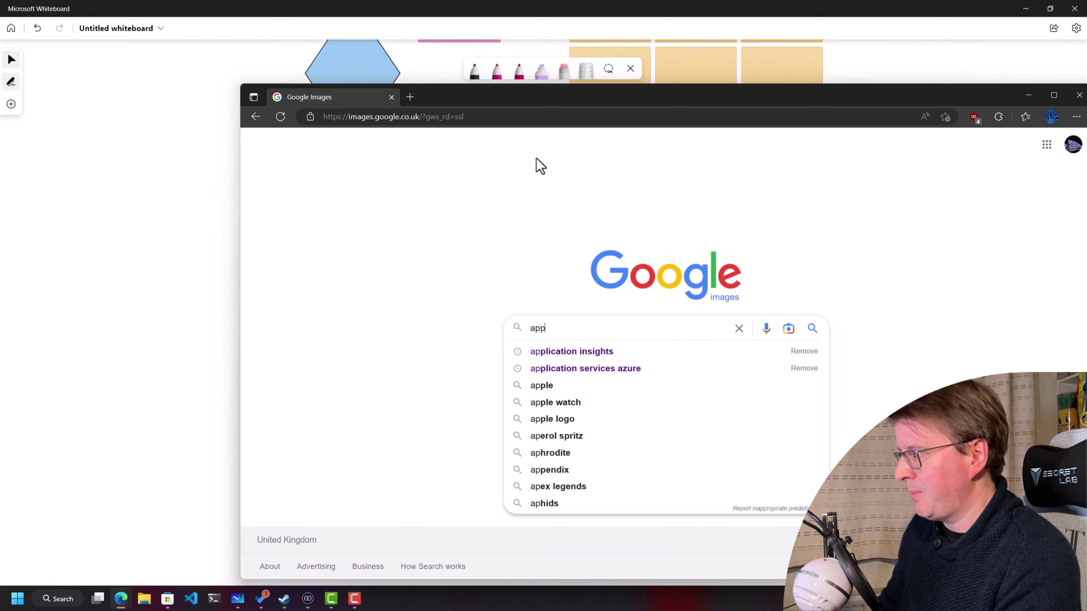
pyautogui.press('Return')
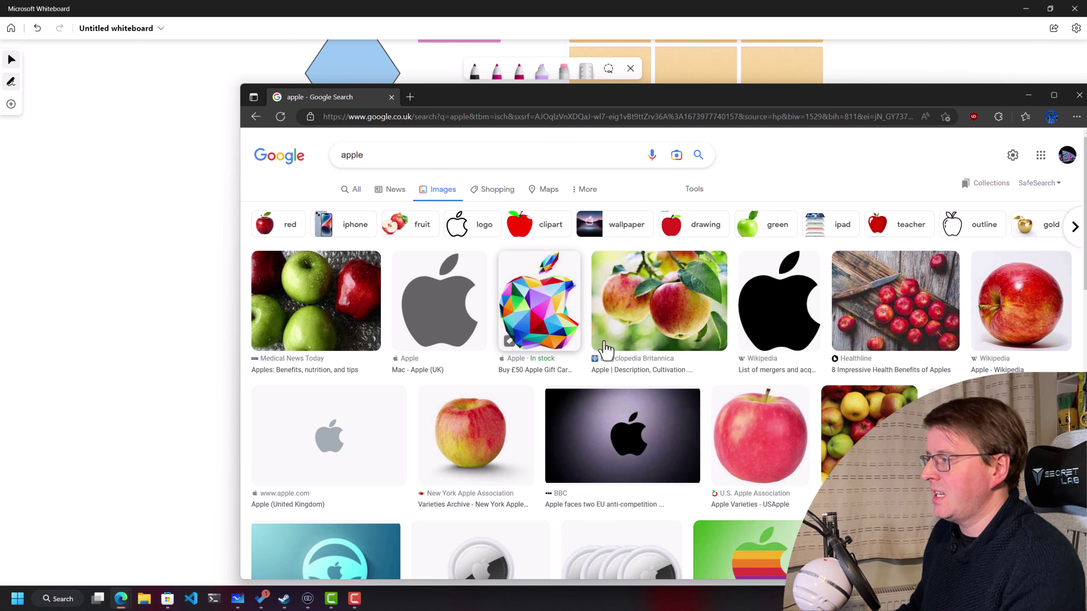
pyautogui.click(702, 309)
pyautogui.rightClick(926, 321)
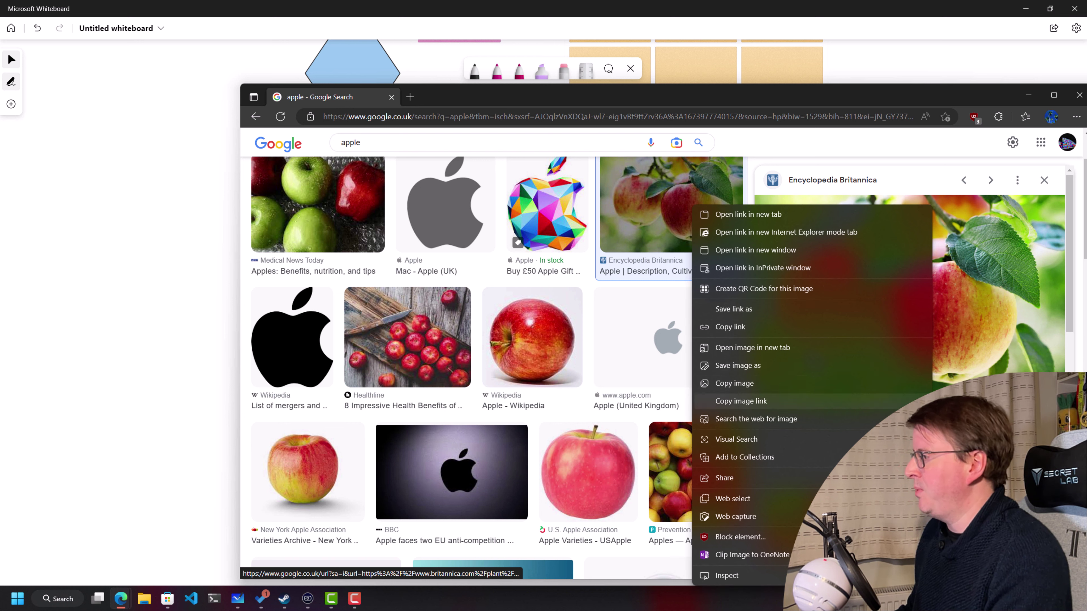
pyautogui.click(775, 385)
# Step: Switch back to Microsoft Whiteboard, paste the apple photo, and resize and place it below the diamond and note grid
pyautogui.click(233, 308)
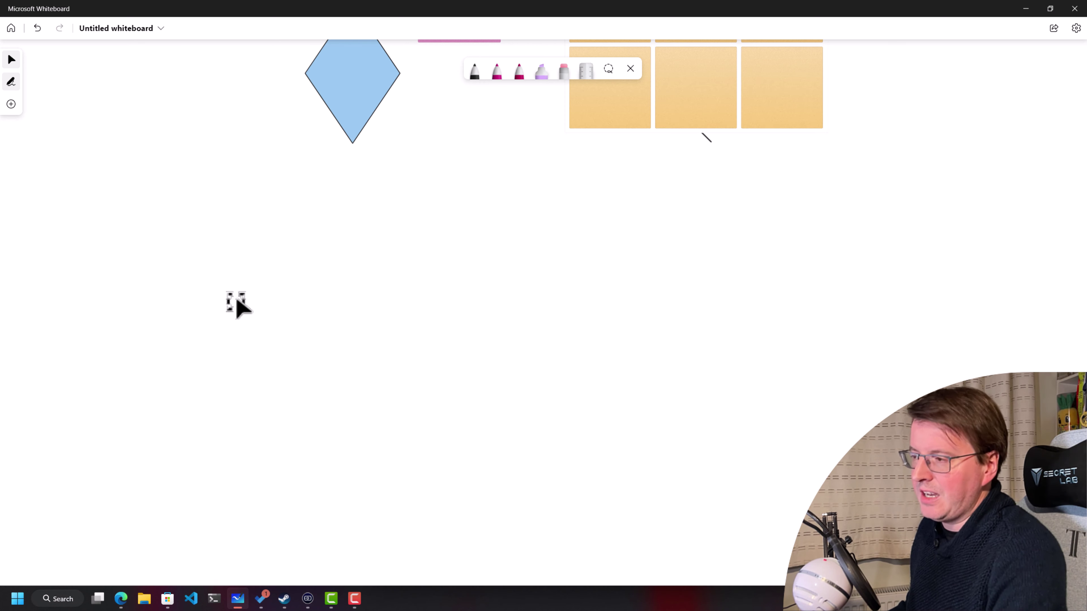
pyautogui.hotkey('ctrl', 'v')
pyautogui.moveTo(686, 381); pyautogui.dragTo(612, 455)
pyautogui.moveTo(429, 308); pyautogui.dragTo(539, 400)
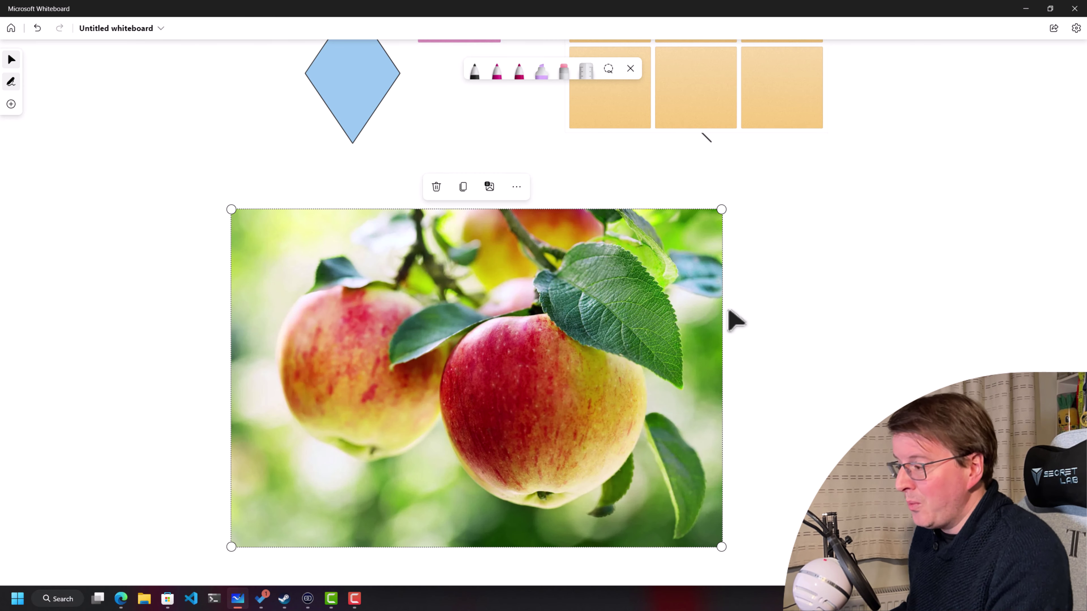
# Step: Return to Microsoft Edge, search images for "steve jobs" and copy The New York Times photo of him seated
pyautogui.moveTo(120, 595)
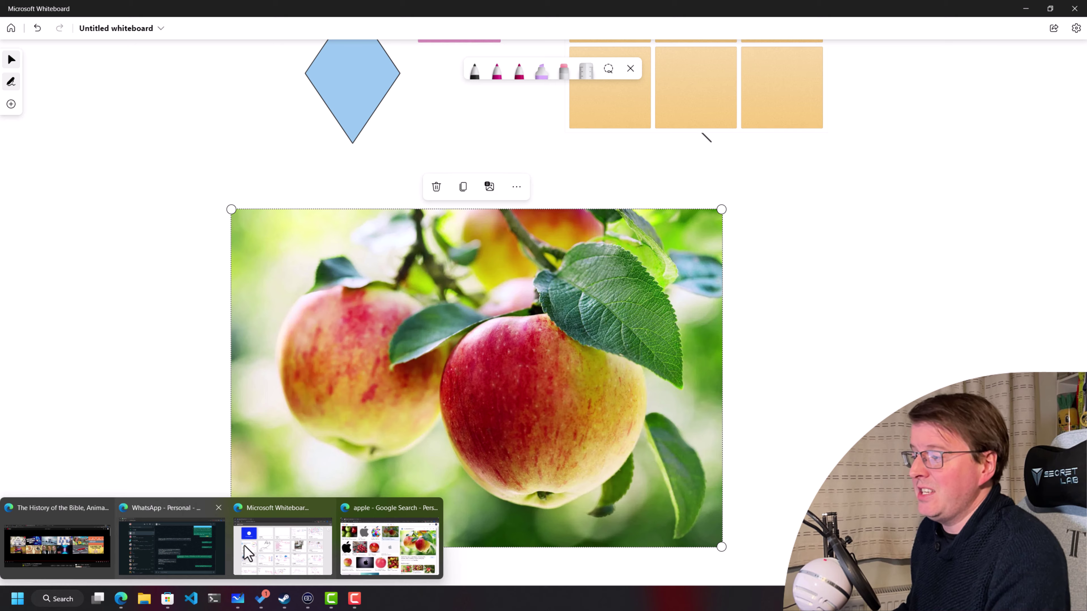
pyautogui.click(388, 548)
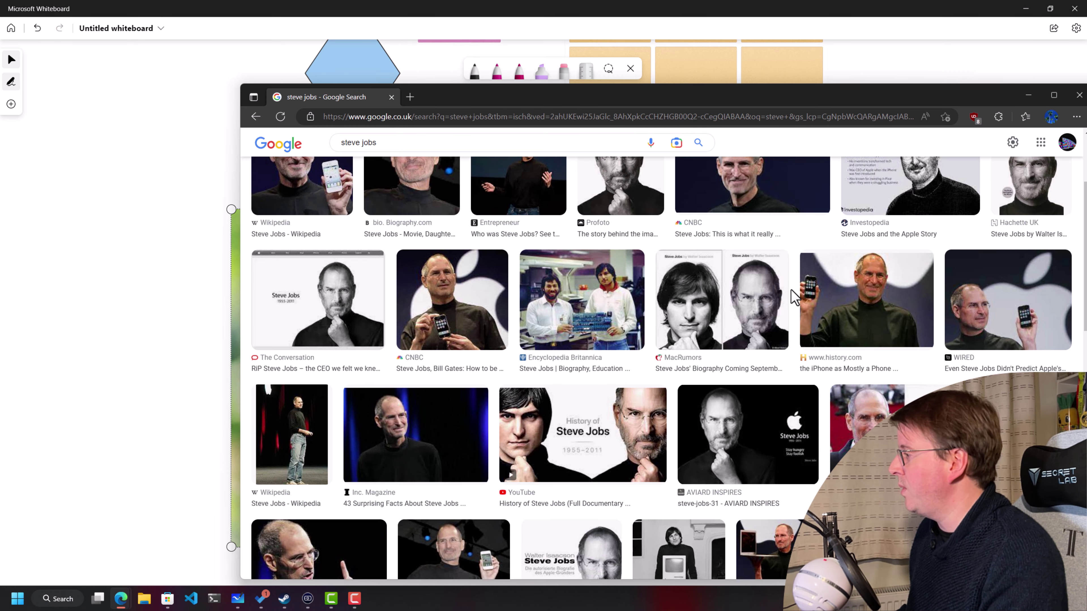
pyautogui.scroll(-3, 791, 290)
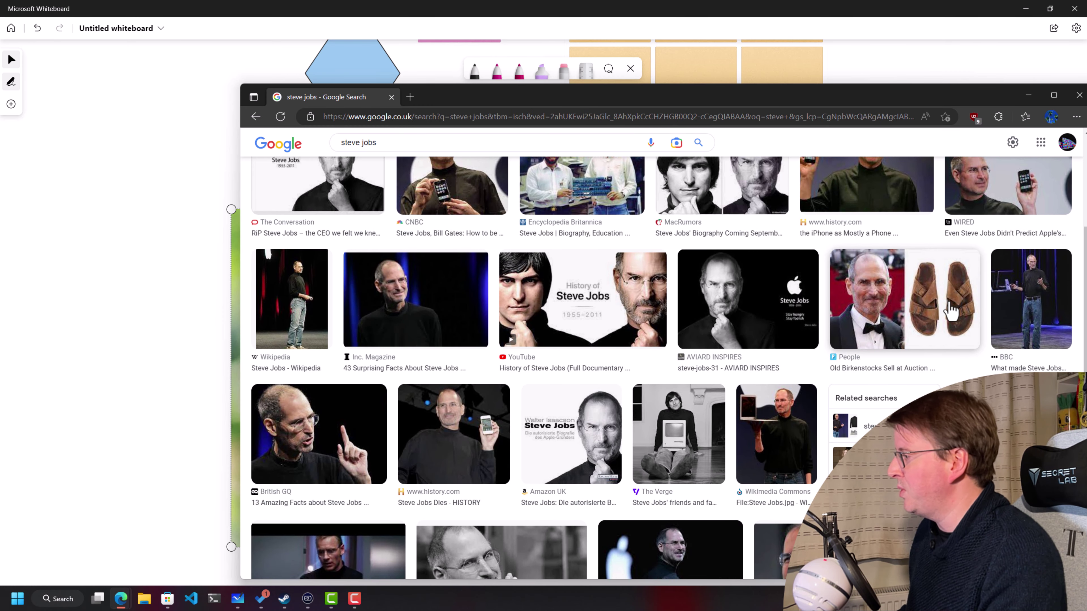
pyautogui.scroll(-3, 920, 304)
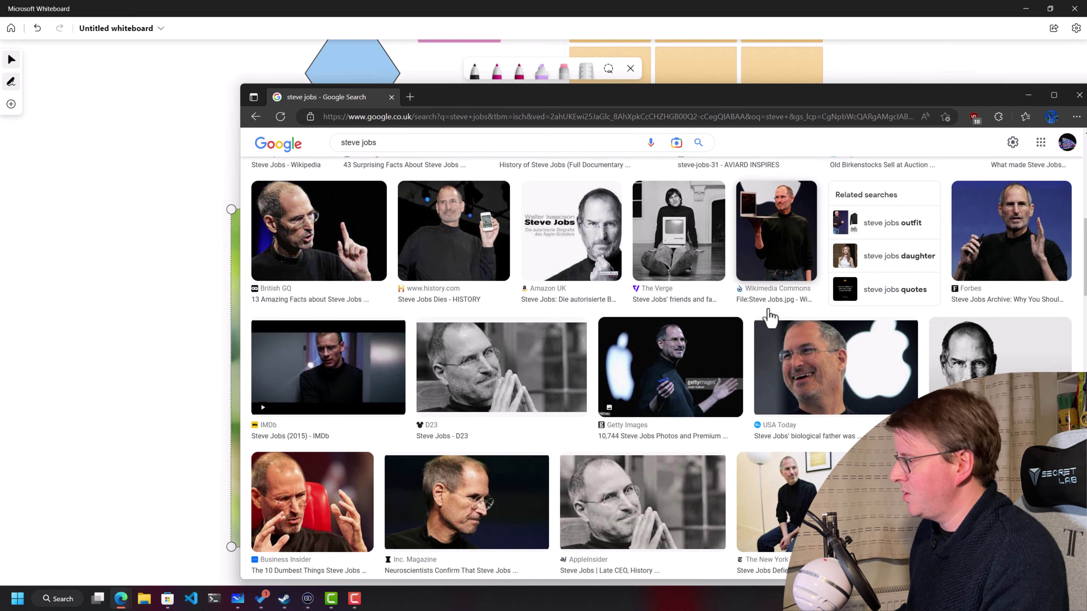
pyautogui.scroll(-3, 792, 342)
pyautogui.click(819, 234)
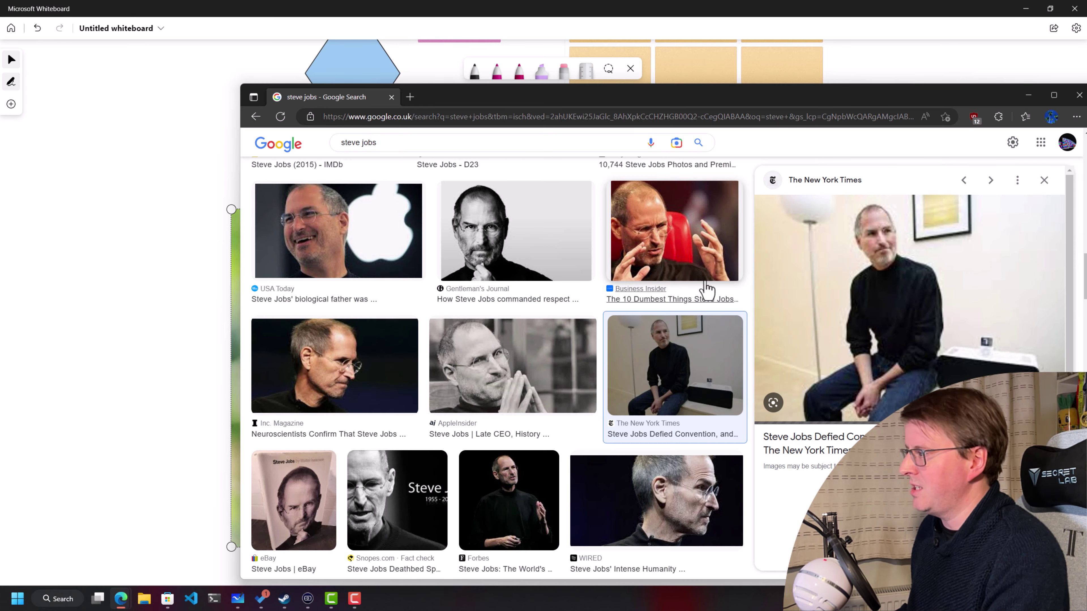
pyautogui.rightClick(889, 299)
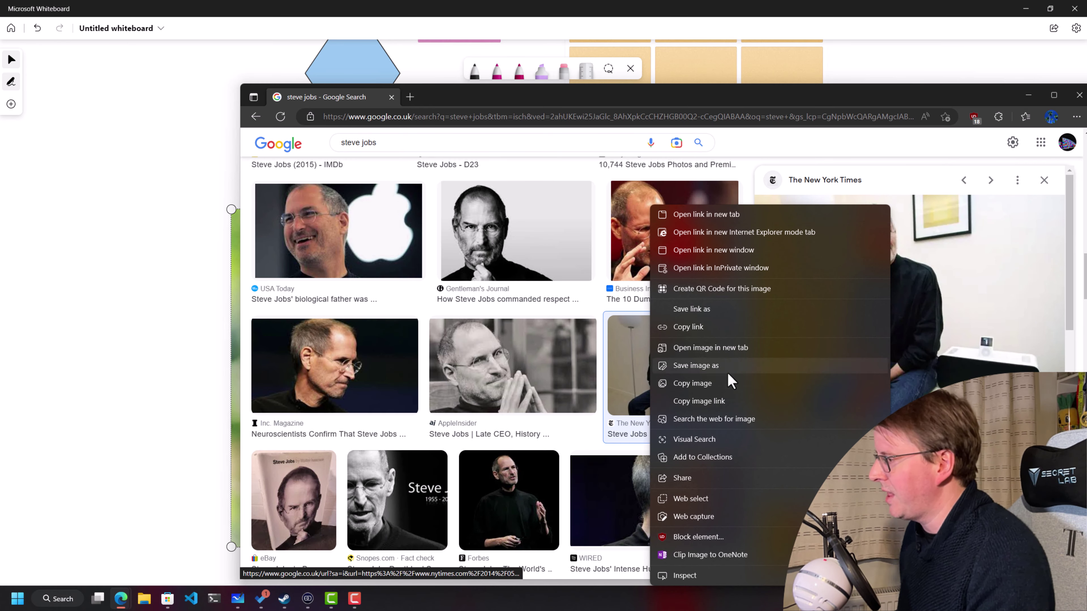
pyautogui.click(701, 383)
# Step: Find remove.bg in a new browser tab, remove the background from the copied Steve Jobs photo and copy the cutout image
pyautogui.hotkey('ctrl', 't')
pyautogui.write('remove bg')
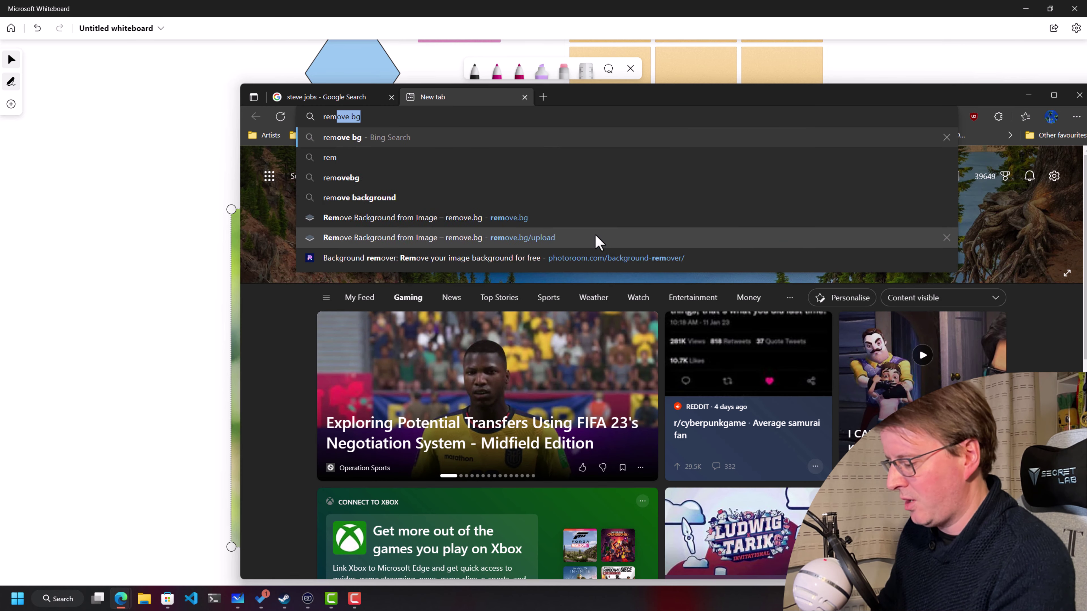
pyautogui.press('Return')
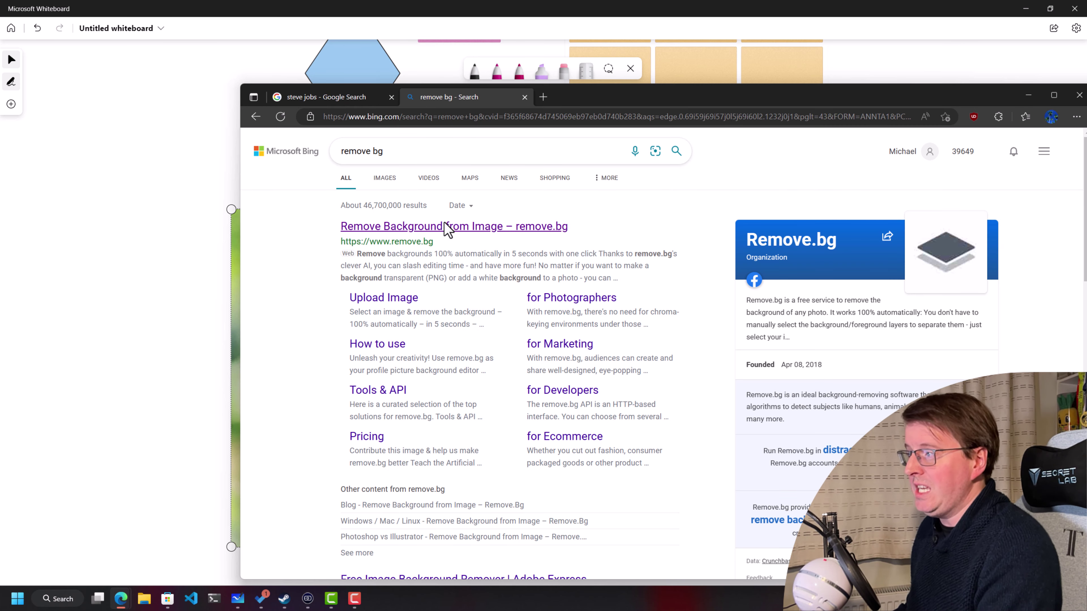
pyautogui.click(444, 227)
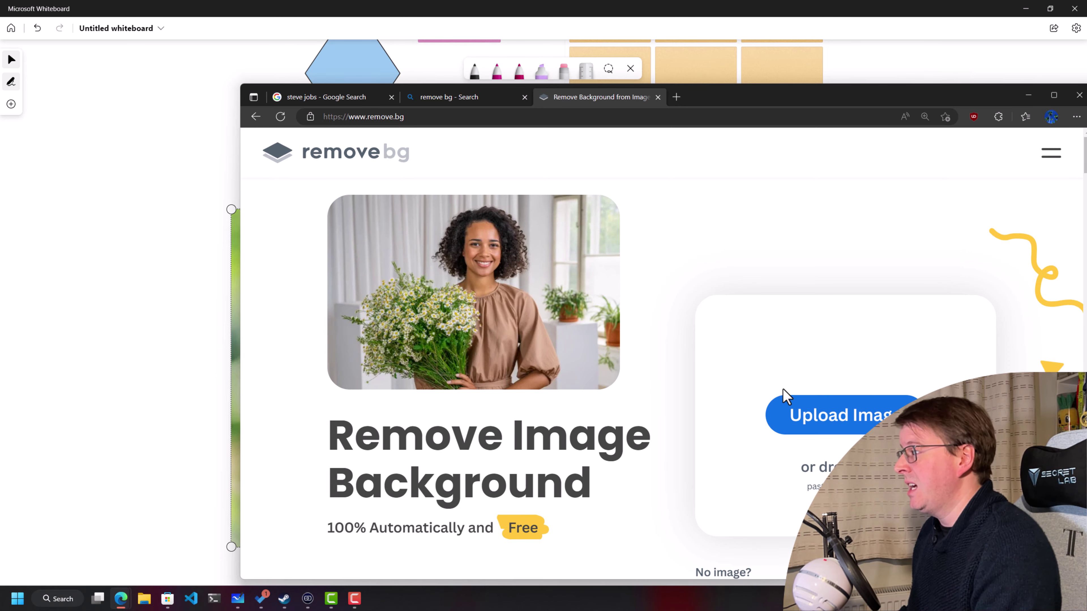
pyautogui.hotkey('ctrl', 'v')
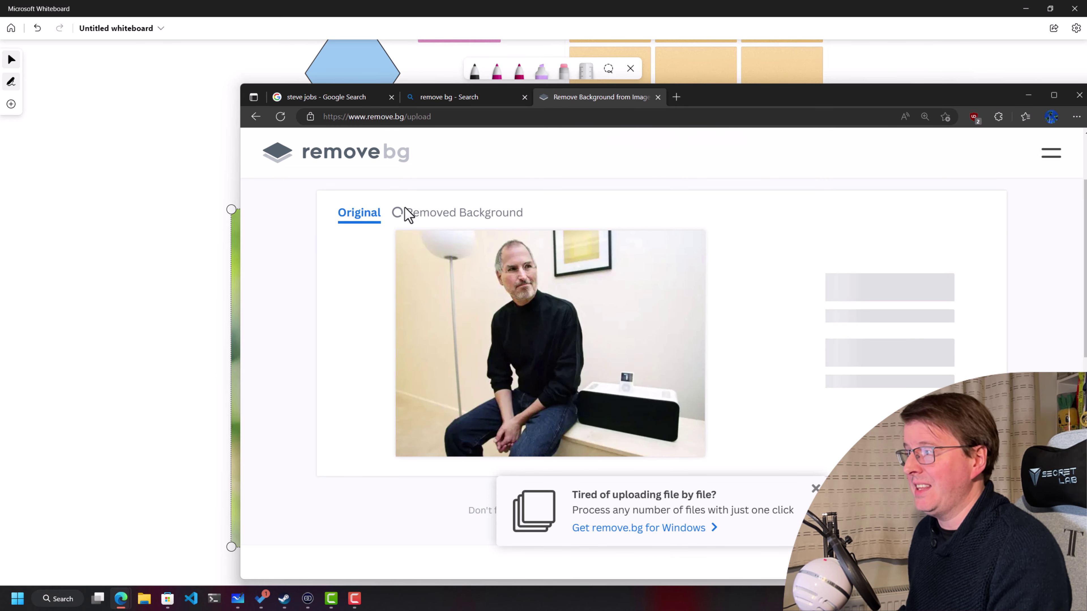
pyautogui.moveTo(793, 295); pyautogui.dragTo(606, 329)
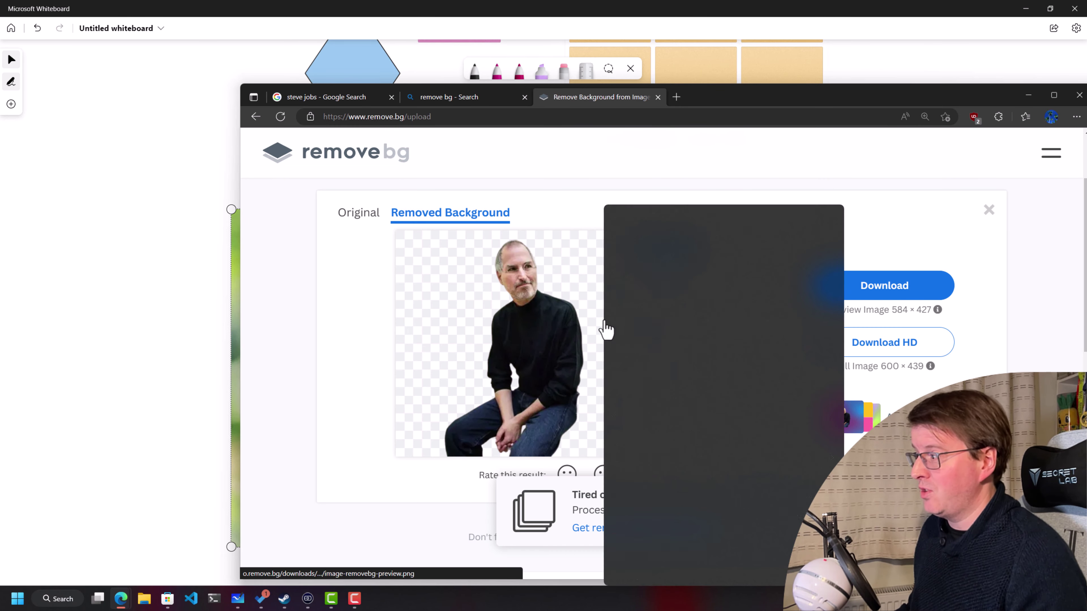
pyautogui.click(662, 382)
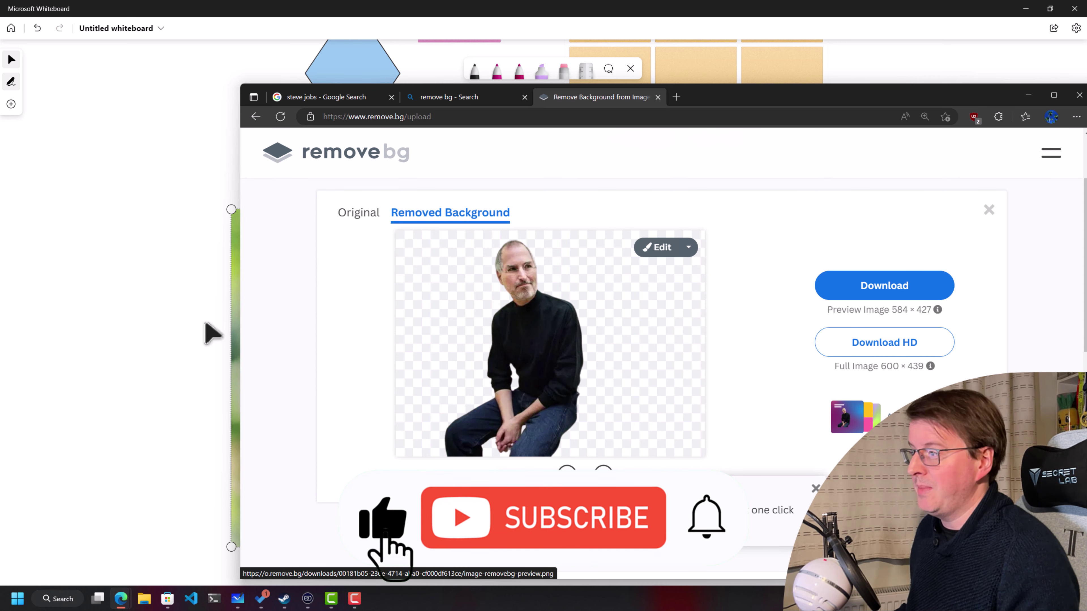
# Step: Paste the Steve Jobs cutout onto the whiteboard and position it so he sits on top of the front apple
pyautogui.click(210, 331)
pyautogui.hotkey('ctrl', 'v')
pyautogui.moveTo(602, 379); pyautogui.dragTo(507, 319)
pyautogui.click(753, 336)
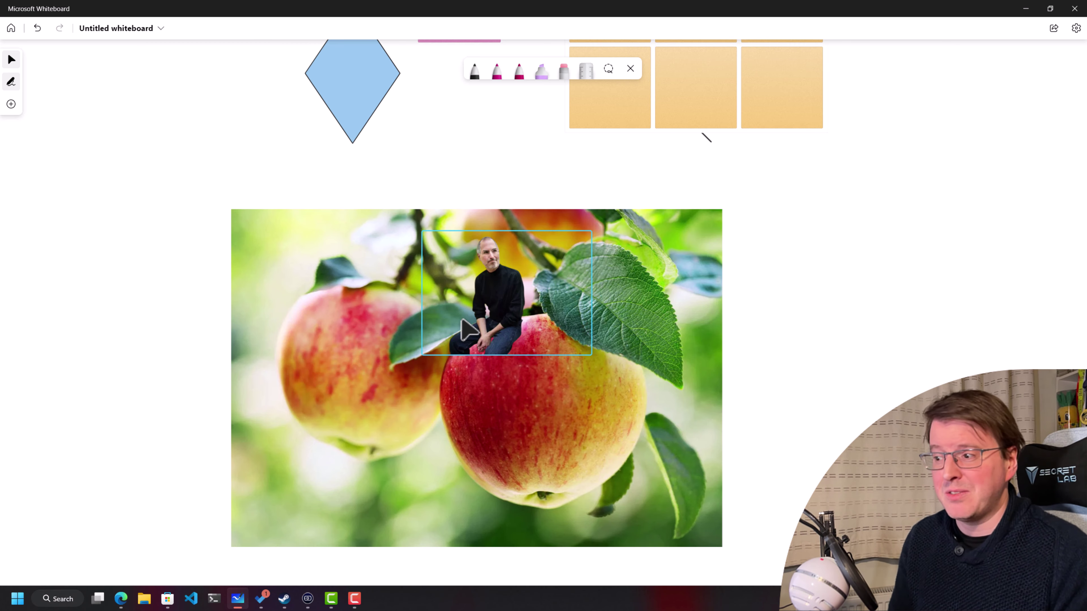
# Step: Open Snipping Tool and capture the apple photo together with the seated Steve Jobs cutout
pyautogui.press('super')
pyautogui.write('snip')
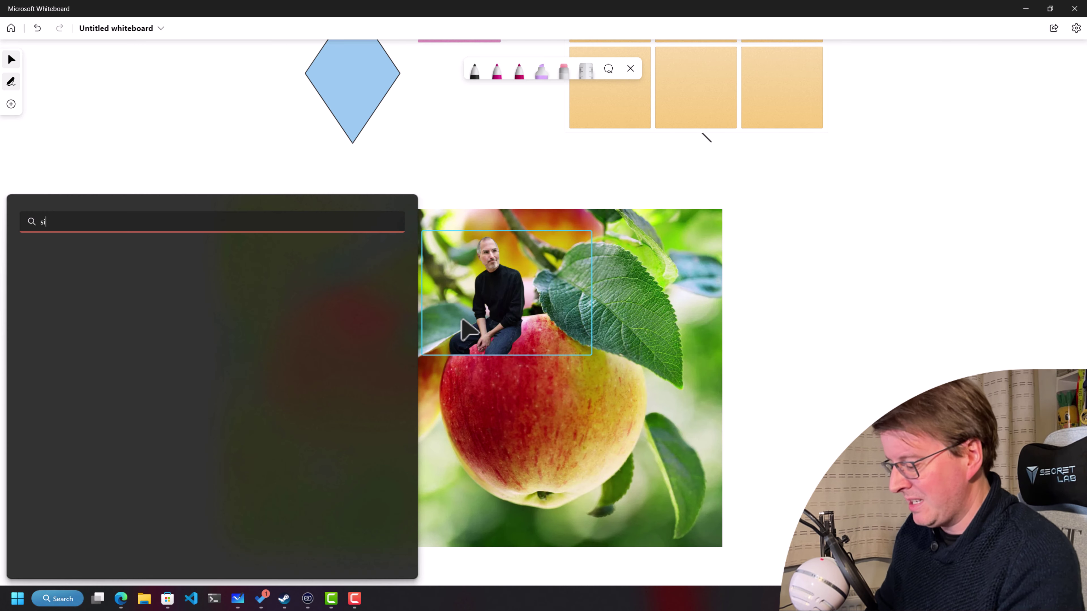
pyautogui.press('Return')
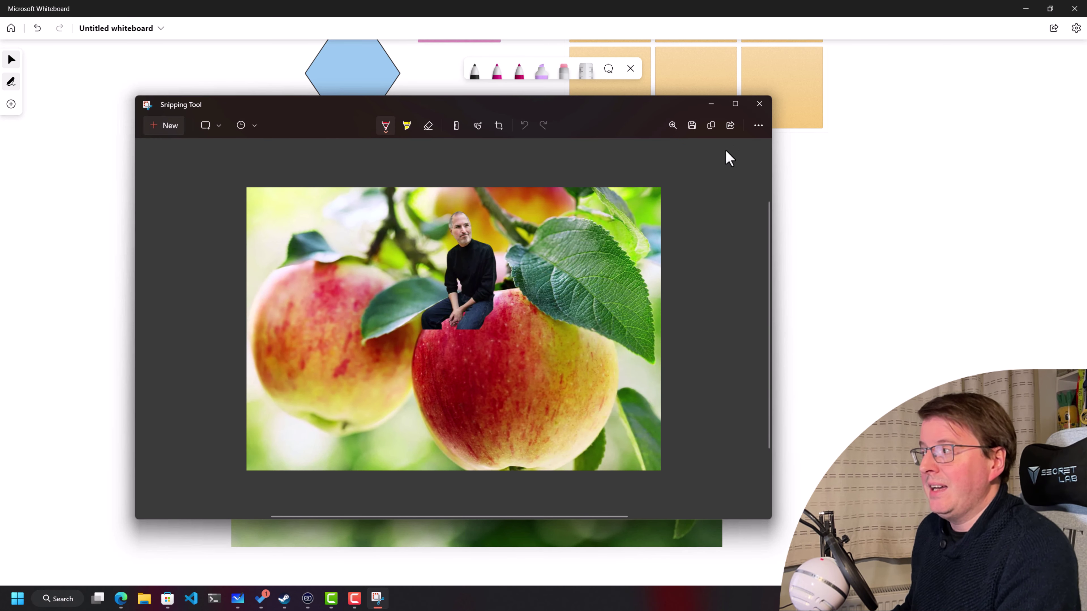
# Step: Check the Snipping Tool's additional options for the captured snip, move its window slightly aside and close it
pyautogui.click(758, 125)
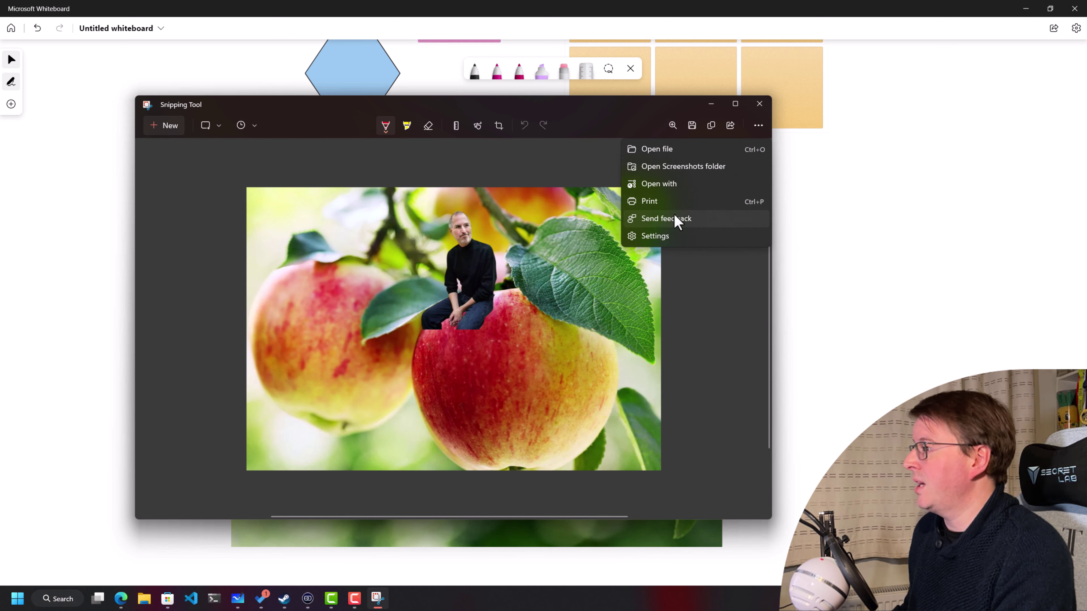
pyautogui.click(693, 126)
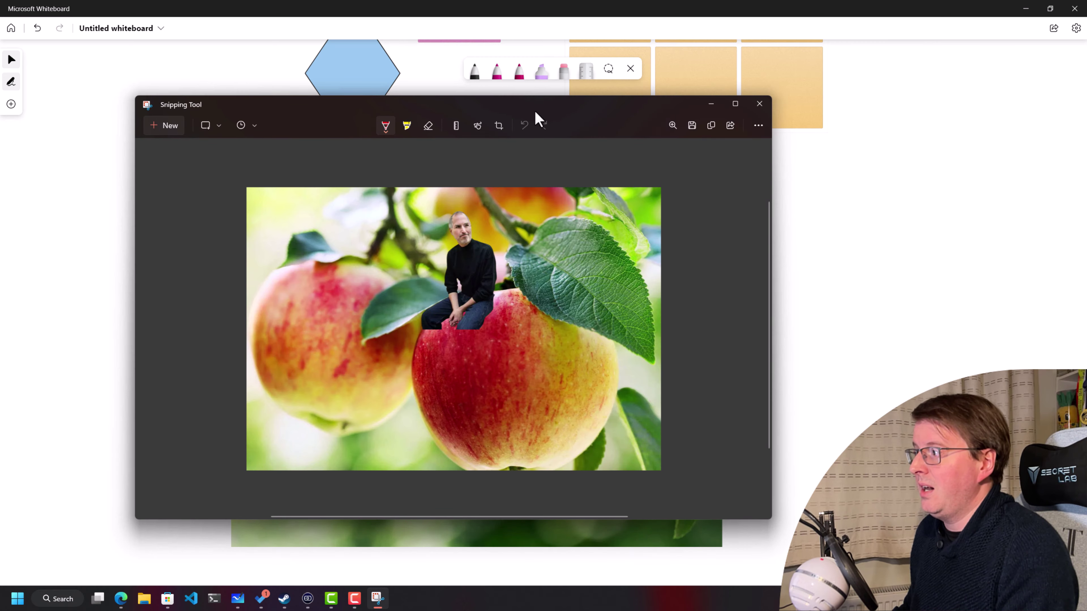
pyautogui.moveTo(536, 114); pyautogui.dragTo(584, 121)
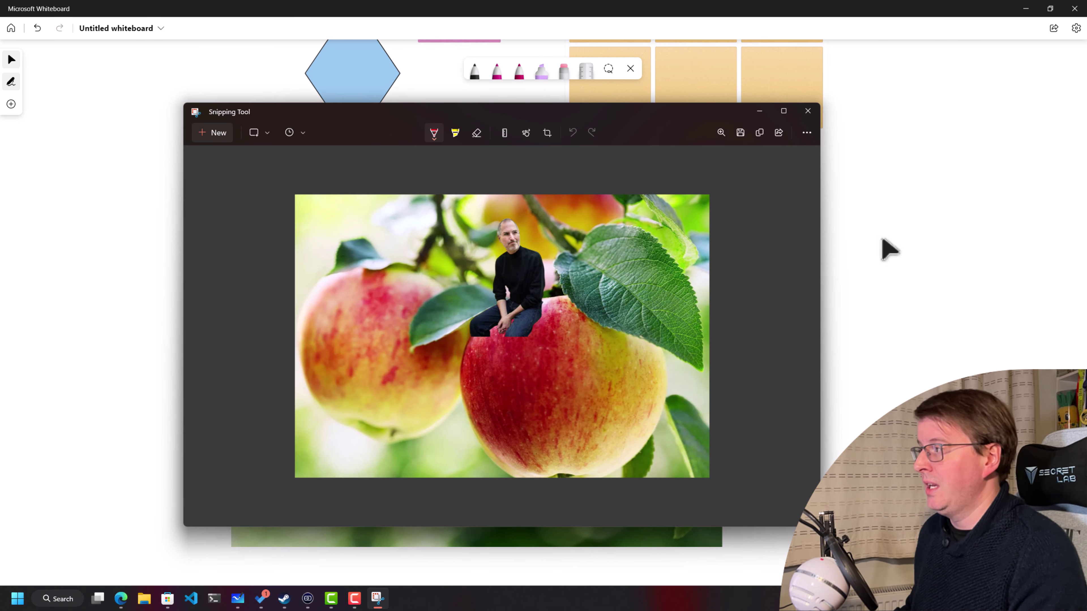
pyautogui.click(808, 114)
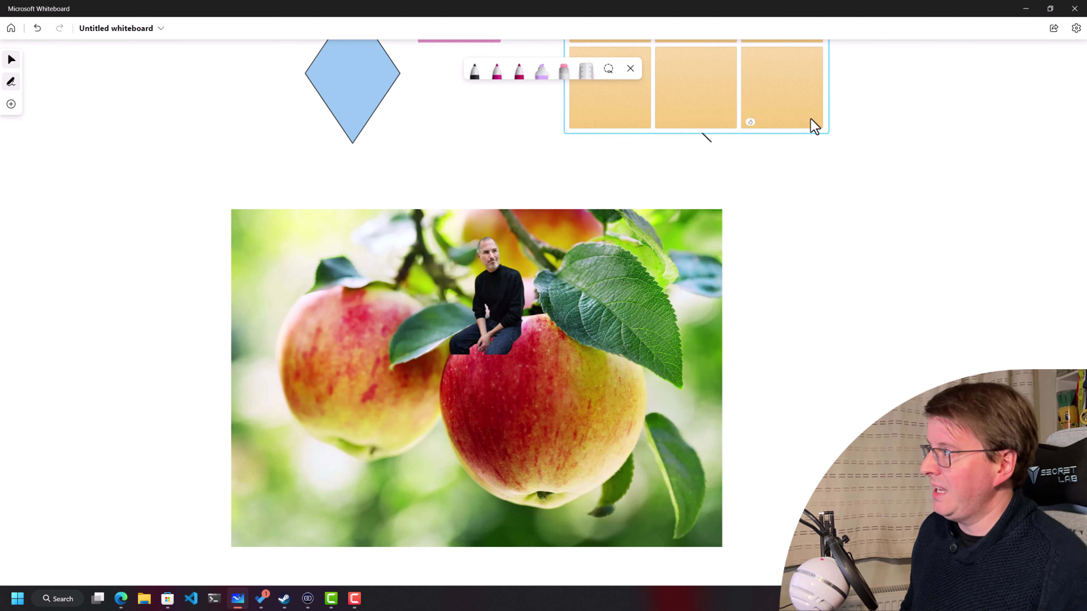
# Step: Ink magenta scribbled hair on the Steve Jobs cutout, and circle the figure with an arrow pointing to it
pyautogui.click(518, 70)
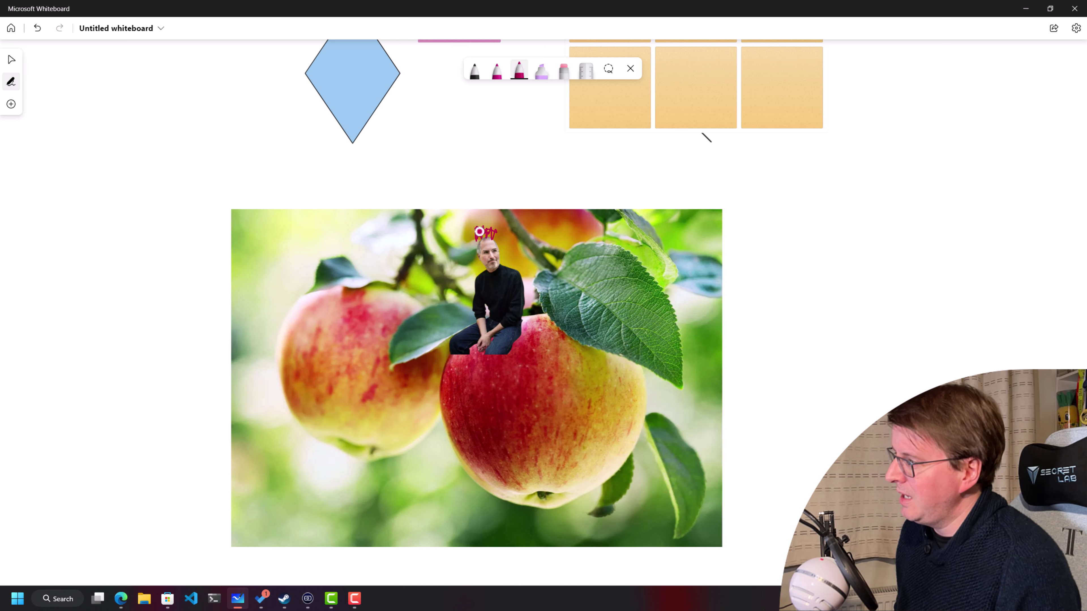
pyautogui.moveTo(455, 398); pyautogui.dragTo(500, 253)
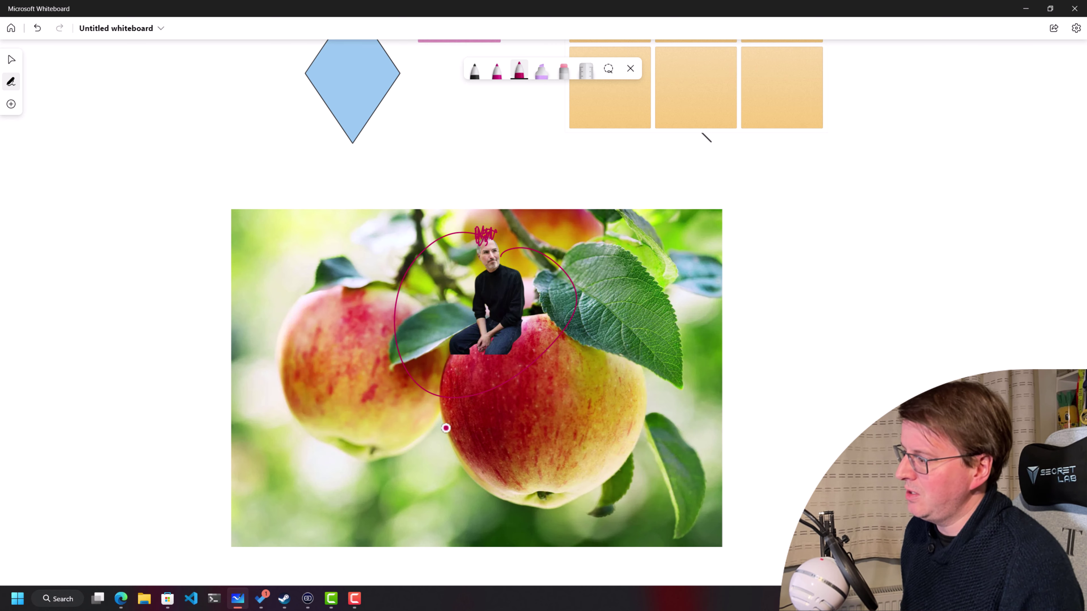
# Step: Return to the list of whiteboards, browse it and reopen the most recently edited untitled board
pyautogui.click(11, 28)
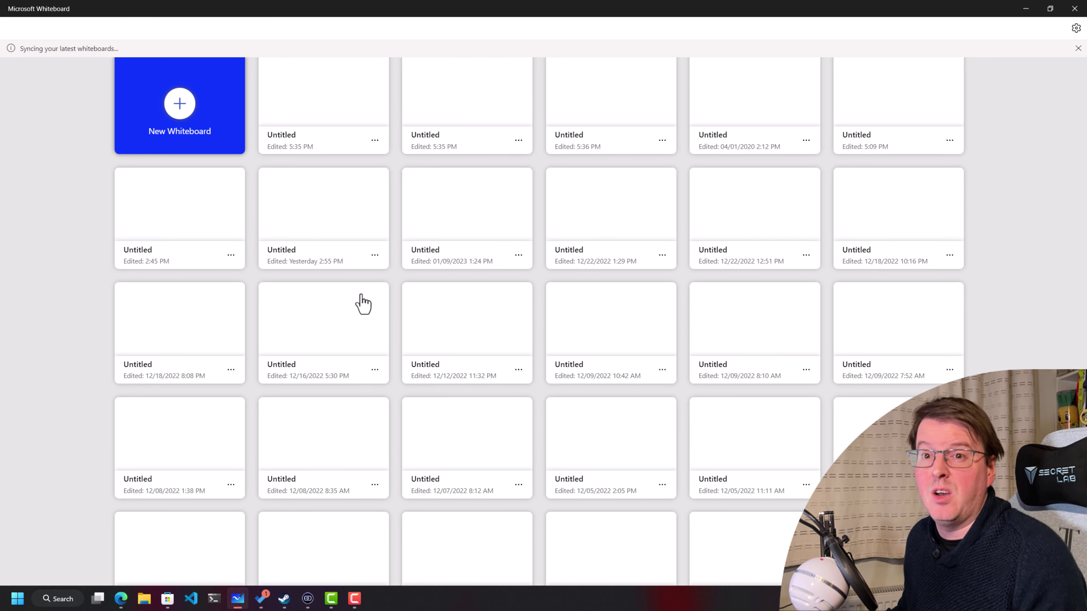
pyautogui.scroll(-3, 996, 257)
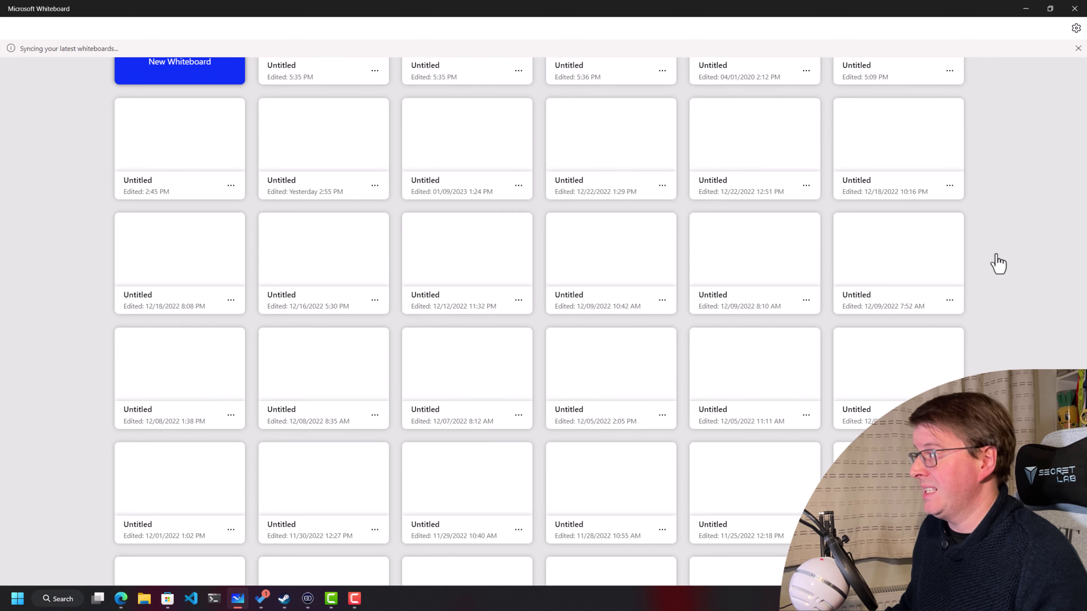
pyautogui.scroll(3, 941, 300)
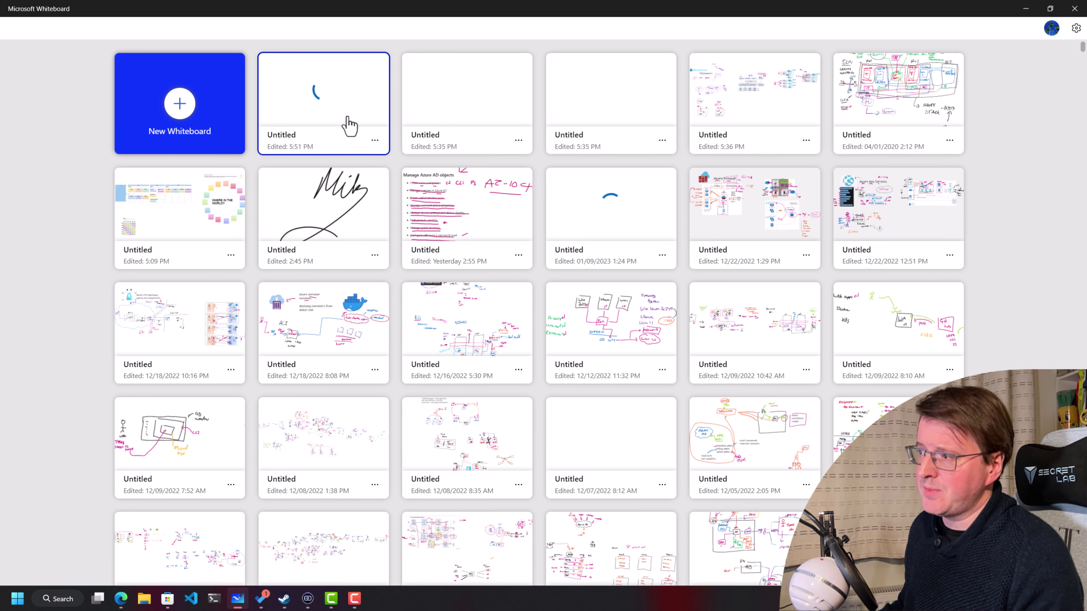
pyautogui.click(326, 119)
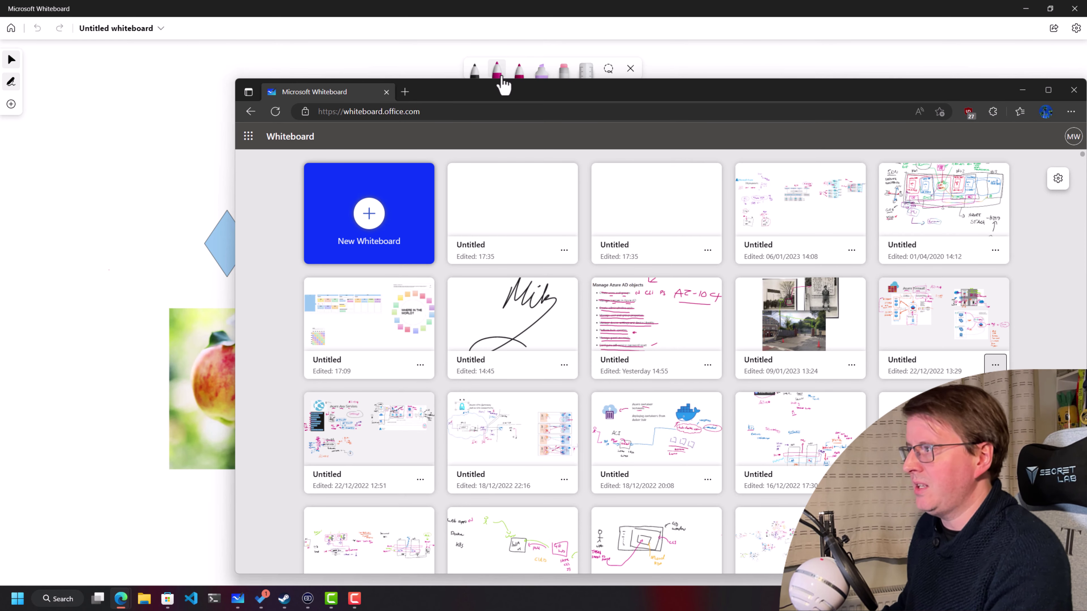
# Step: Switch to Microsoft Edge, refresh the Whiteboard web list and open the most recently edited board at its apple photo
pyautogui.moveTo(501, 85); pyautogui.dragTo(366, 59)
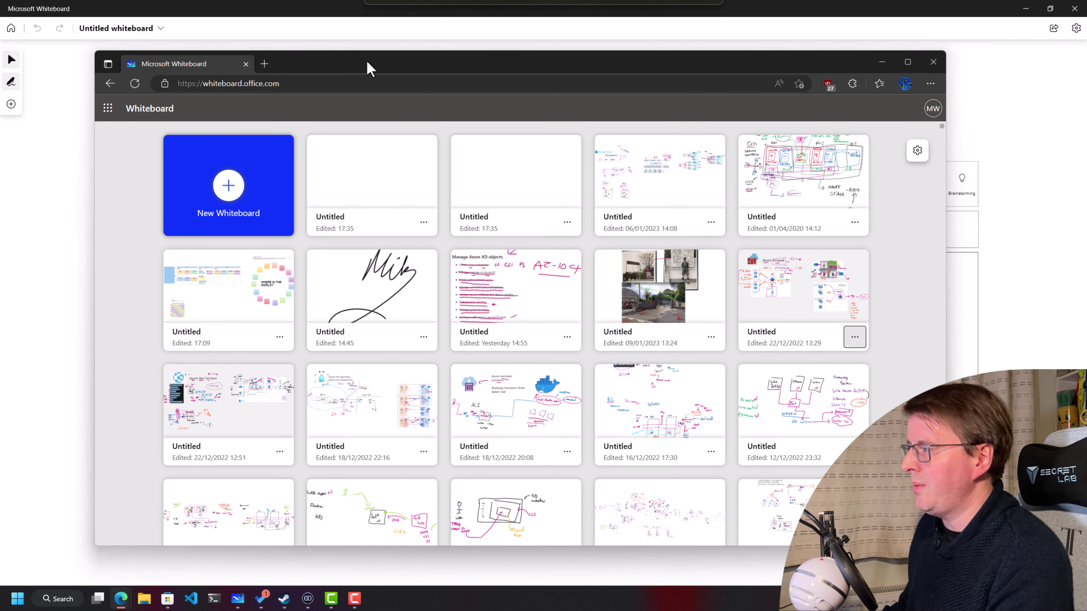
pyautogui.click(136, 85)
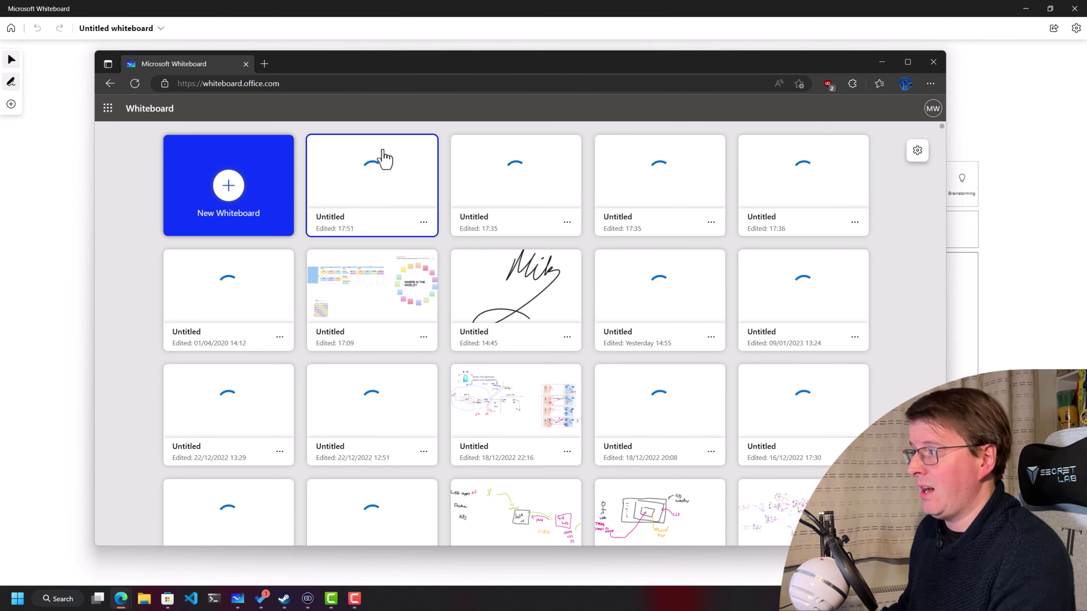
pyautogui.click(382, 182)
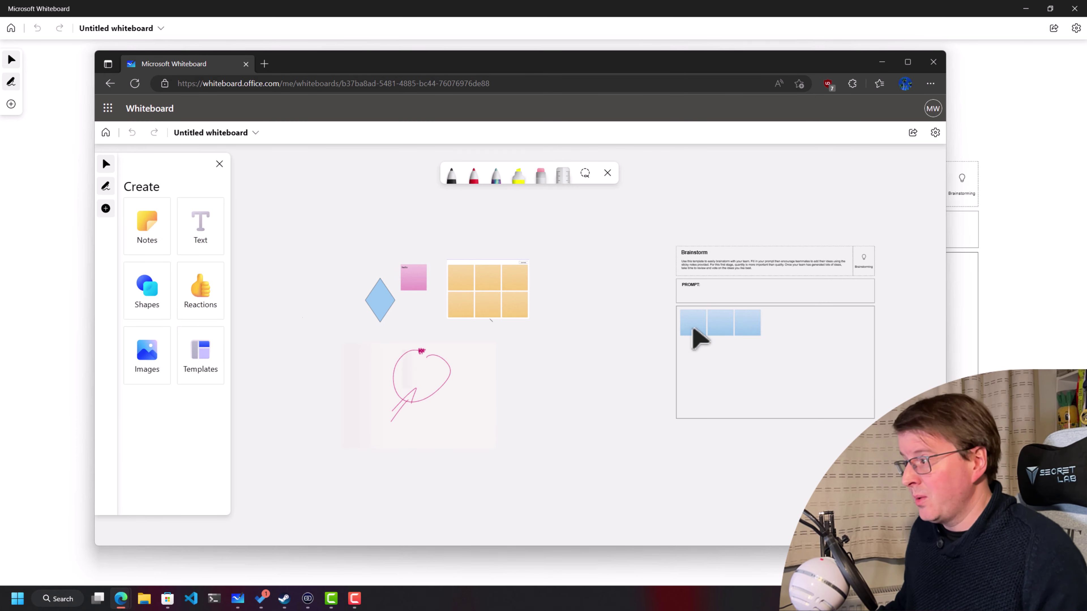
pyautogui.scroll(5, 590, 330)
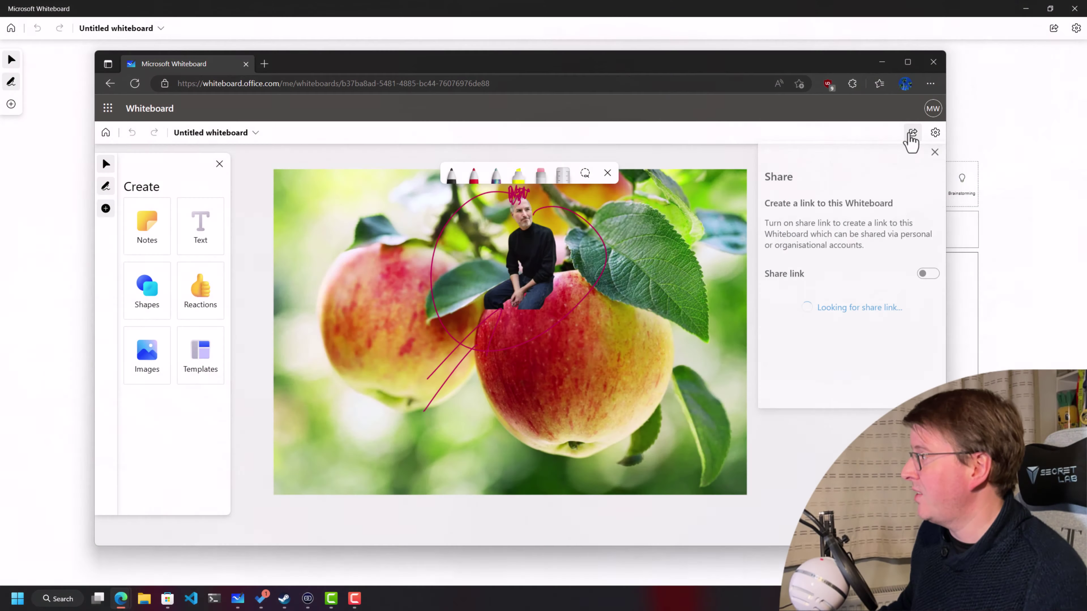
# Step: Turn on the share link for this whiteboard, copy it and paste it into Notepad
pyautogui.click(924, 277)
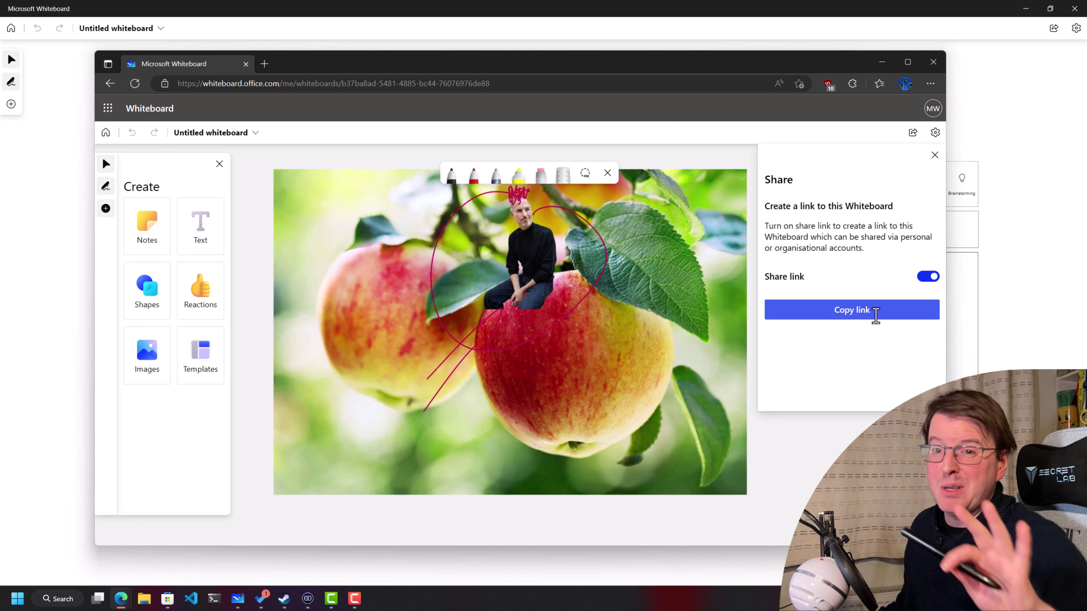
pyautogui.click(874, 317)
pyautogui.click(828, 307)
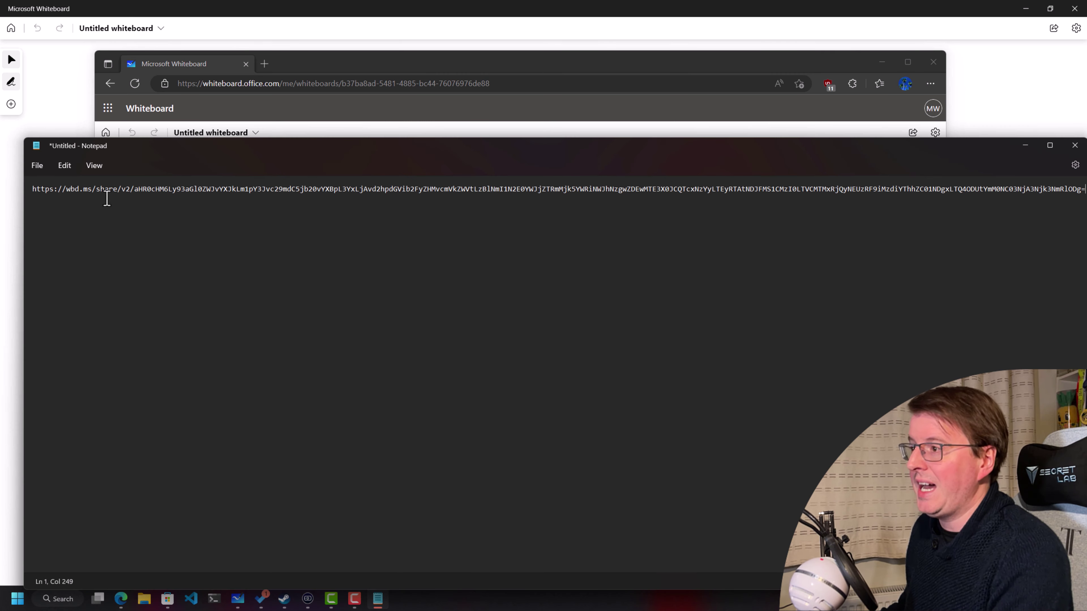
# Step: Open the copied share link in a new browser tab and choose to view the whiteboard on the web
pyautogui.click(265, 66)
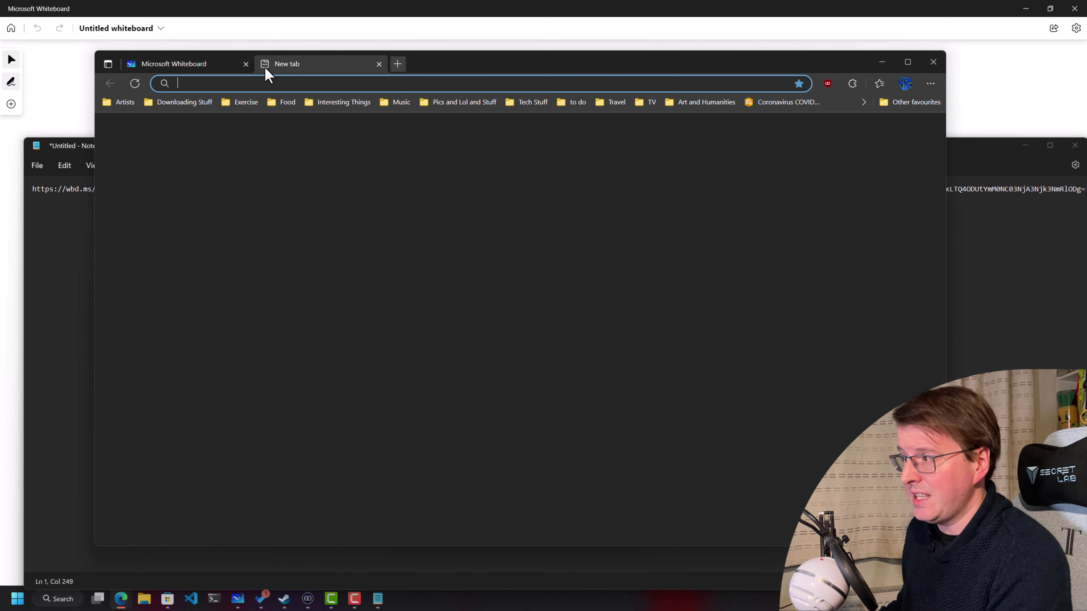
pyautogui.hotkey('ctrl', 'v')
pyautogui.press('Return')
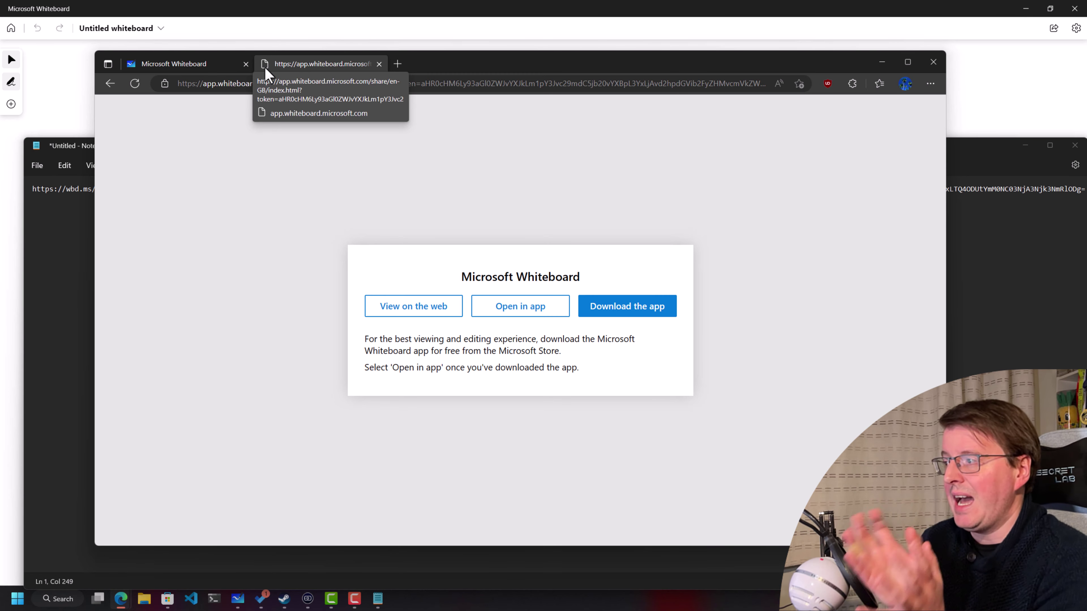
pyautogui.click(398, 314)
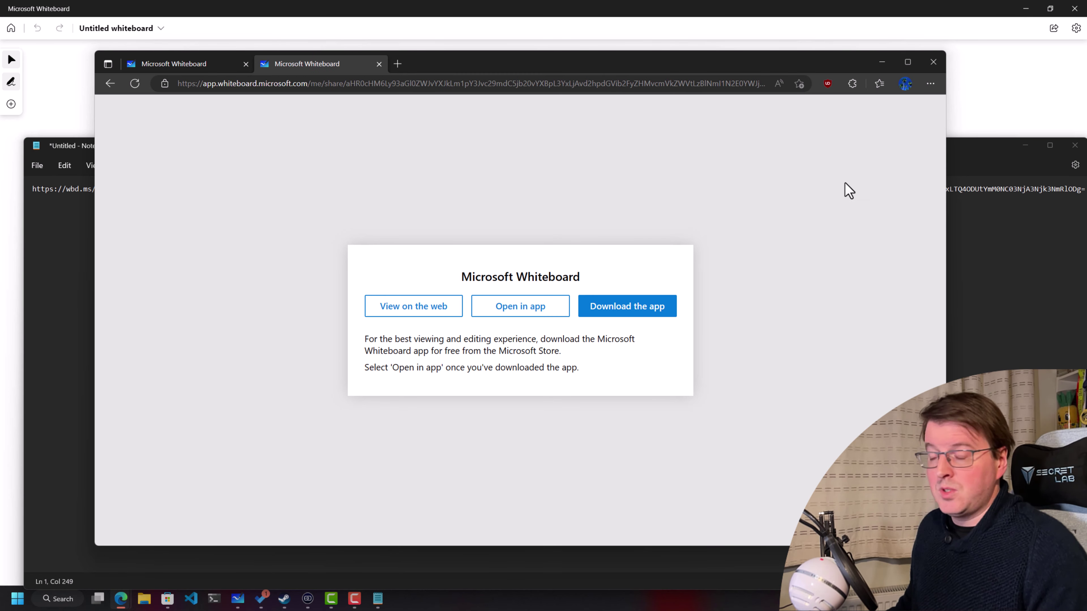
# Step: Close the browser window and discard the Notepad file without saving, returning to the Whiteboard app
pyautogui.click(934, 64)
pyautogui.click(1069, 146)
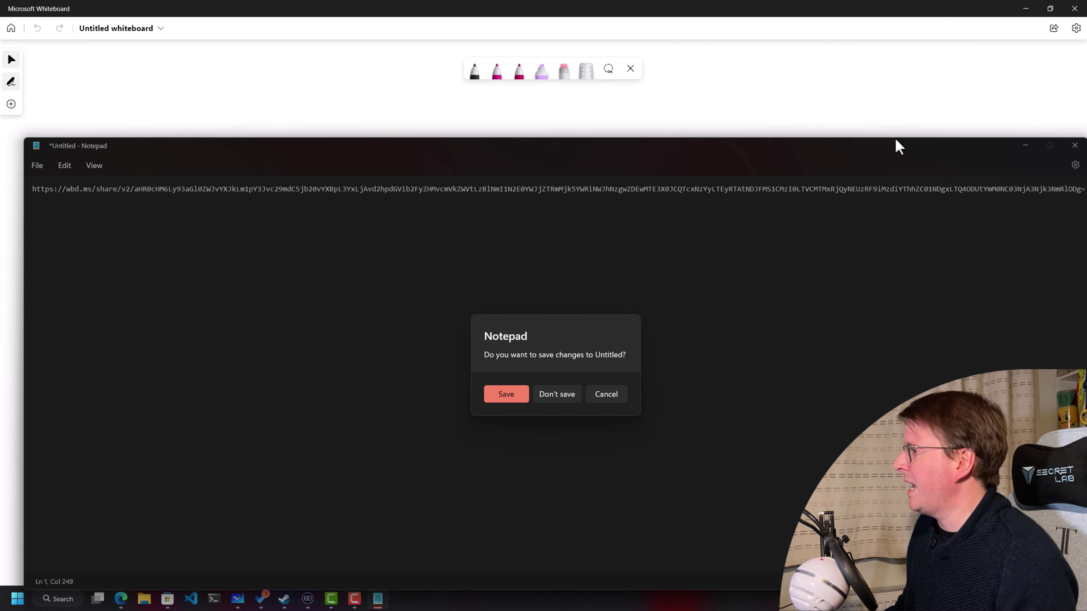
pyautogui.click(572, 395)
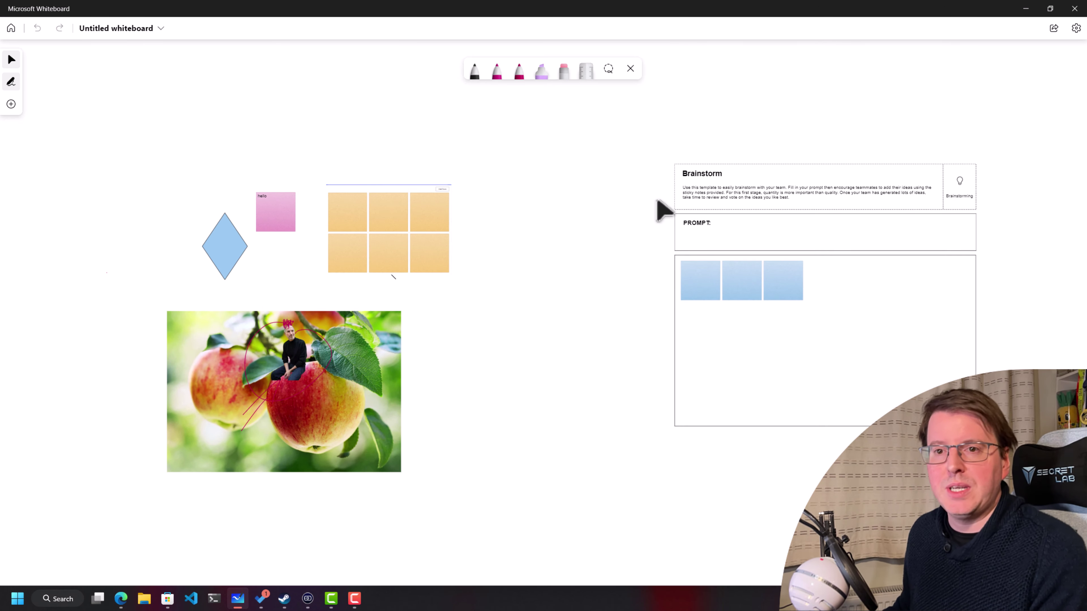
# Step: Format the whiteboard background with the yellow colour and try the Dot and Triangle grids
pyautogui.moveTo(592, 300); pyautogui.dragTo(685, 304)
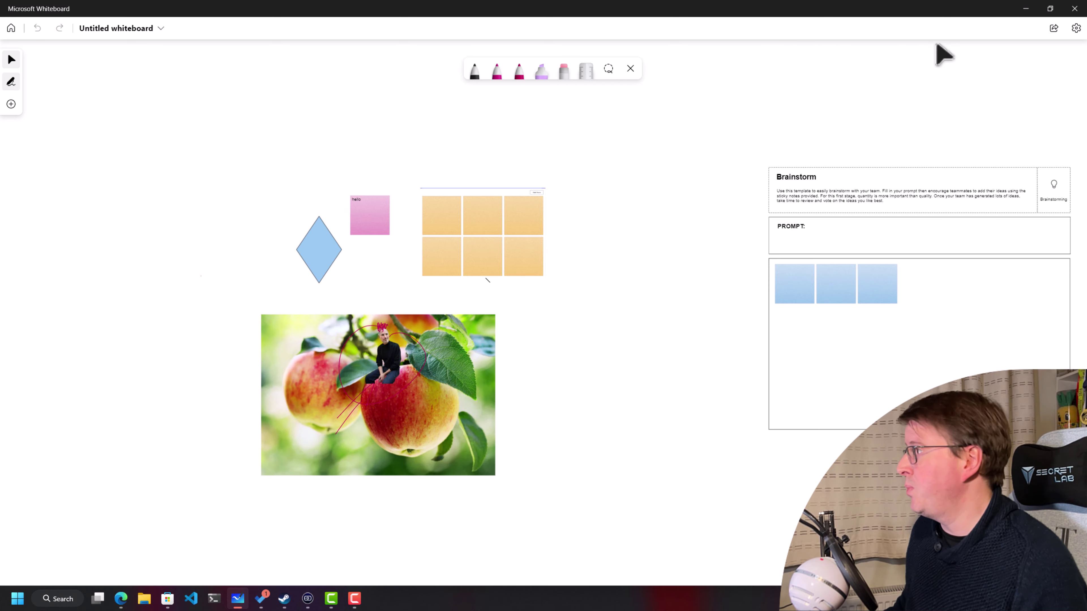
pyautogui.click(1074, 29)
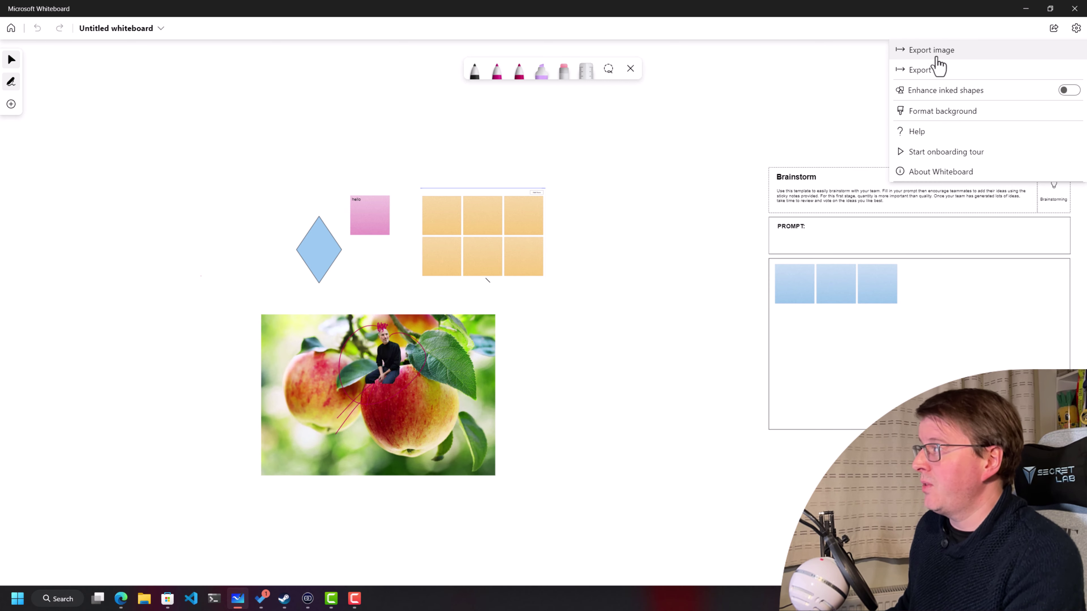
pyautogui.click(949, 112)
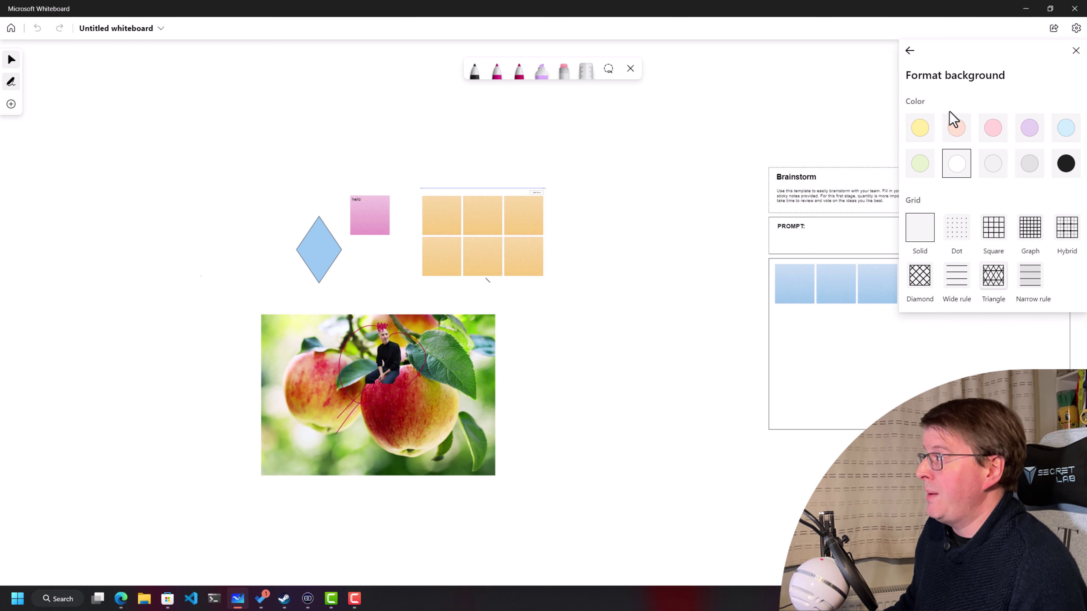
pyautogui.click(920, 128)
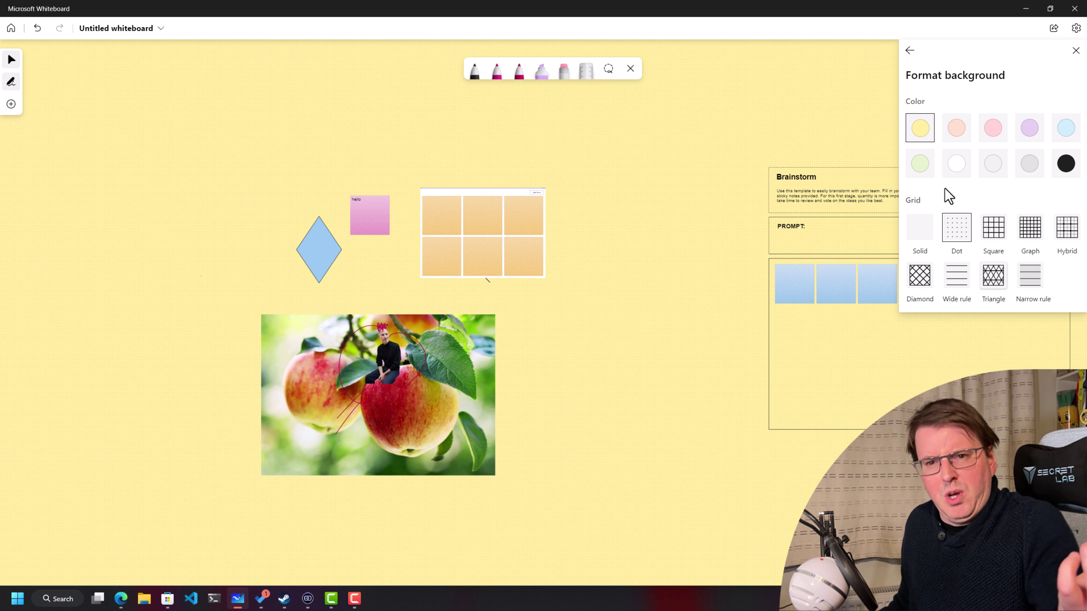
pyautogui.click(1029, 283)
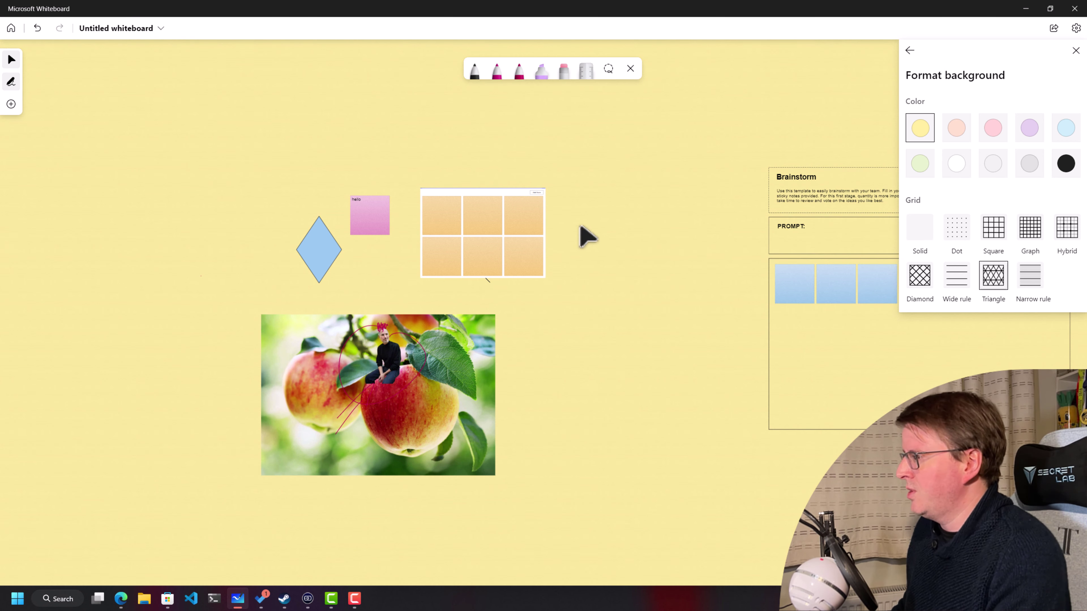
# Step: Inspect the background pattern up close and change the grid to Square
pyautogui.scroll(5, 591, 214)
pyautogui.scroll(8, 597, 174)
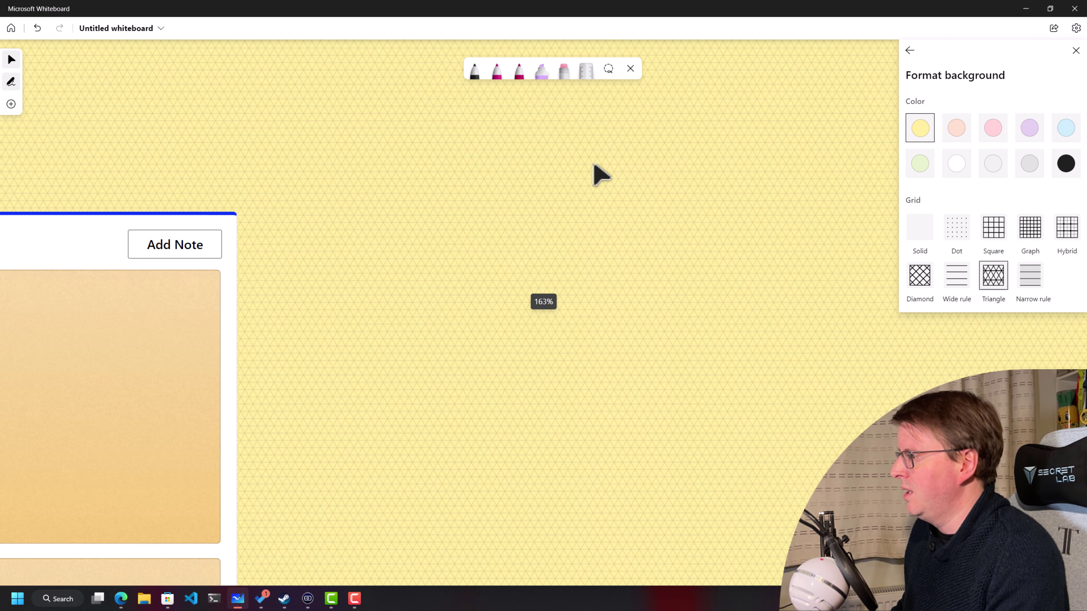
pyautogui.click(992, 231)
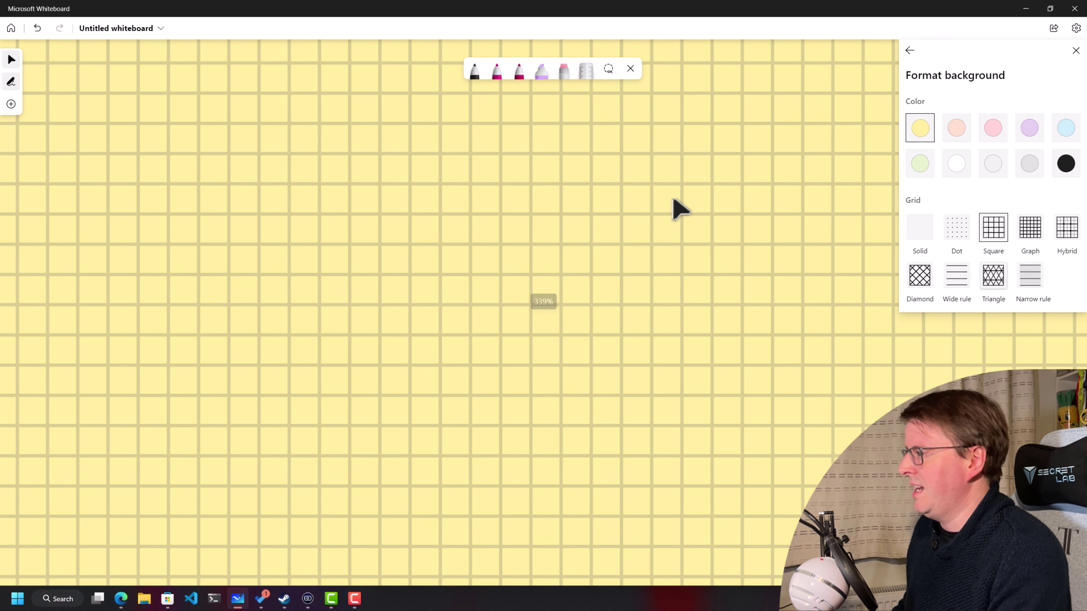